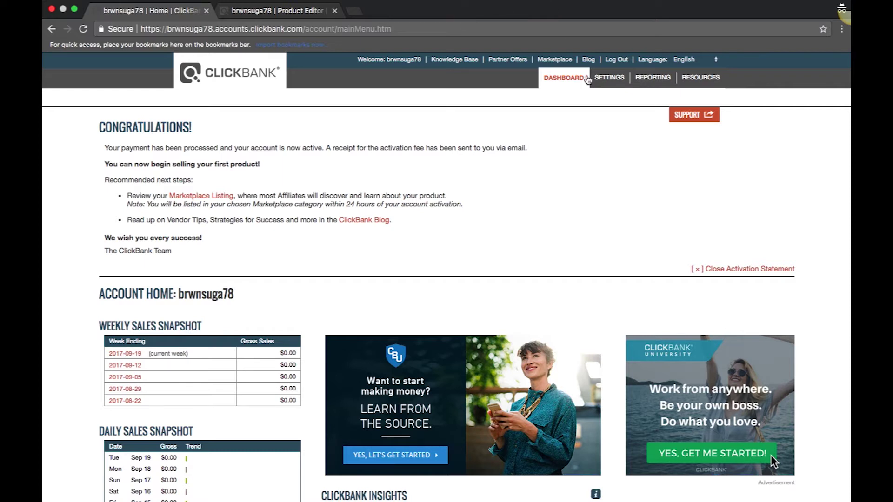
Open the My Products list from the Settings menu
click(606, 79)
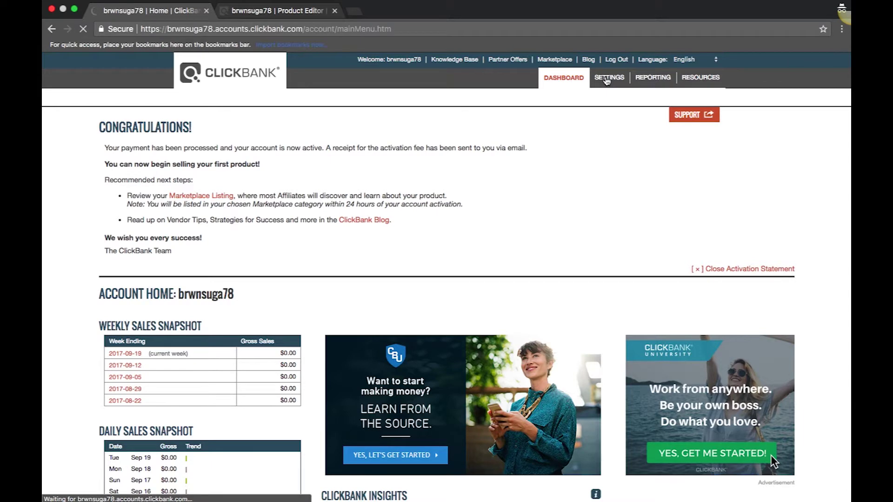
click(477, 99)
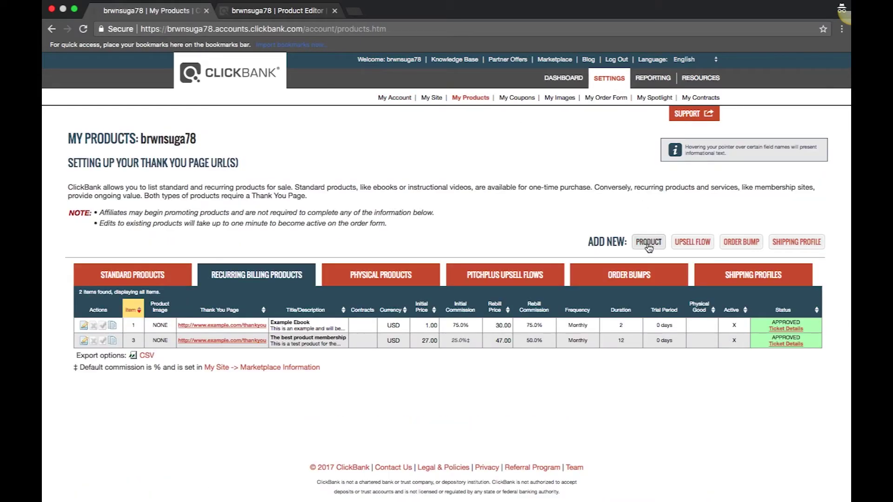
Add a new product of type Recurring Digital Product
click(649, 242)
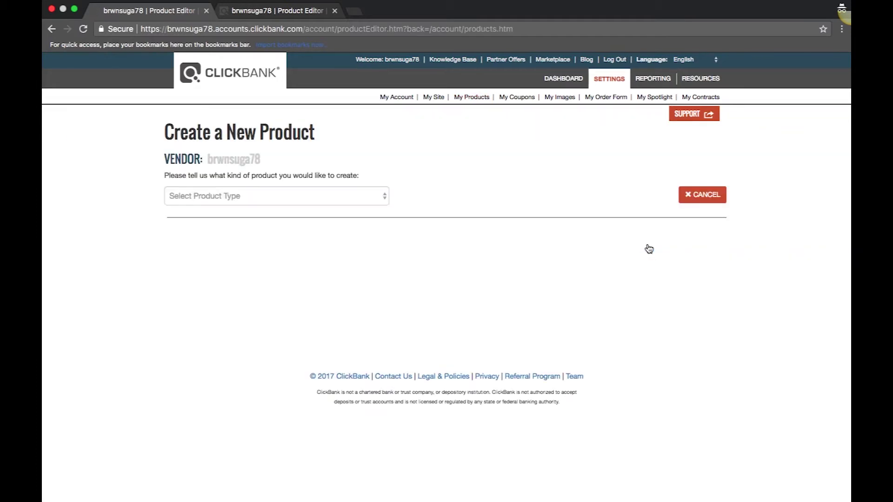
click(385, 198)
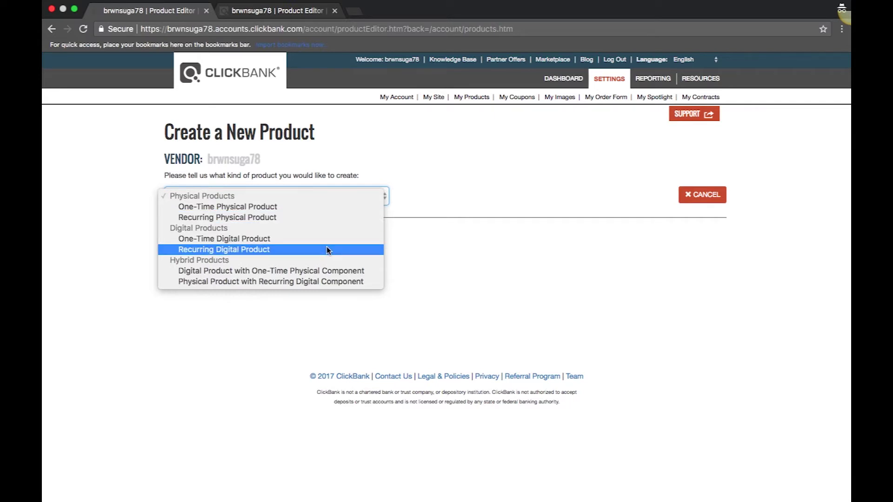
click(263, 252)
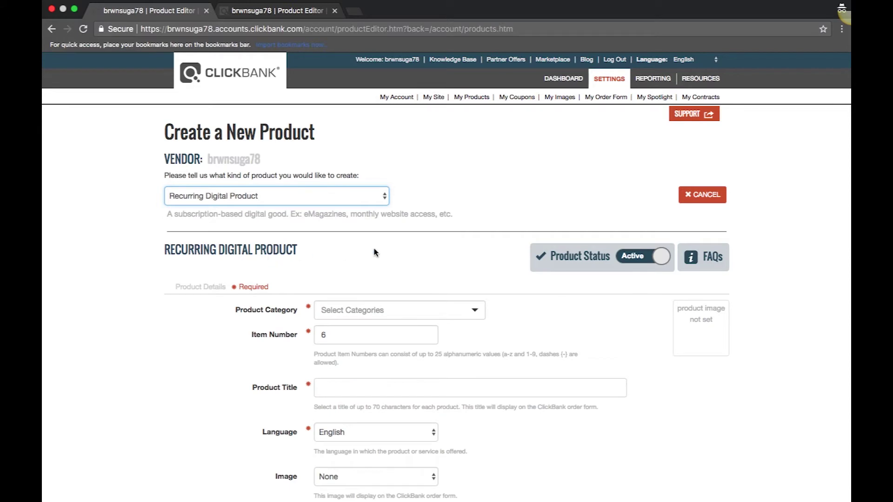
On the filled-in 'example subscription' form, set the product category to Website Membership
scroll(374, 252, down, 1)
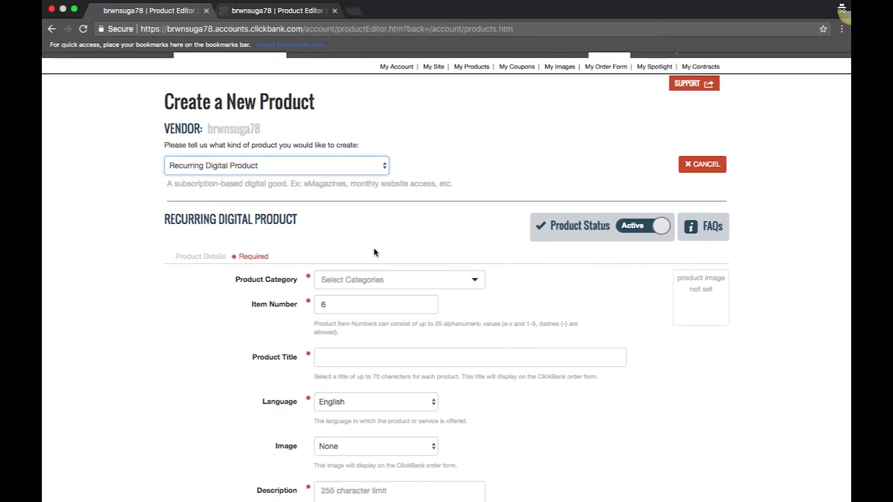
scroll(374, 252, down, 1)
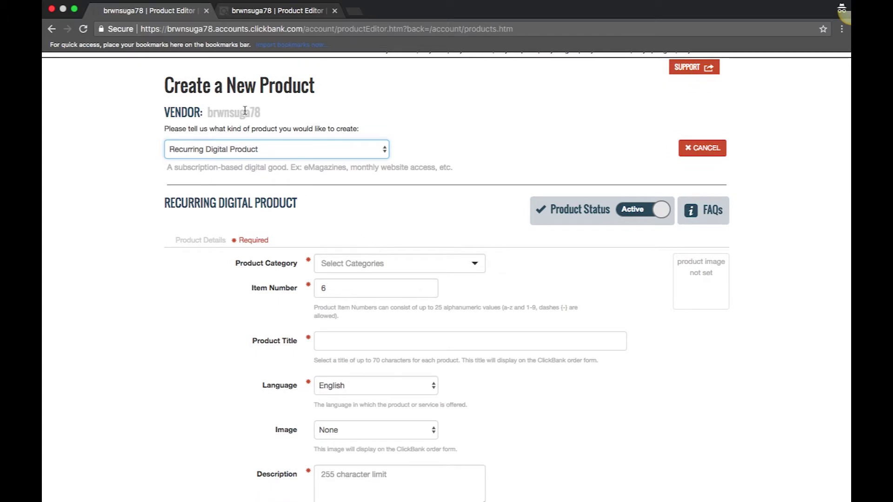
click(250, 11)
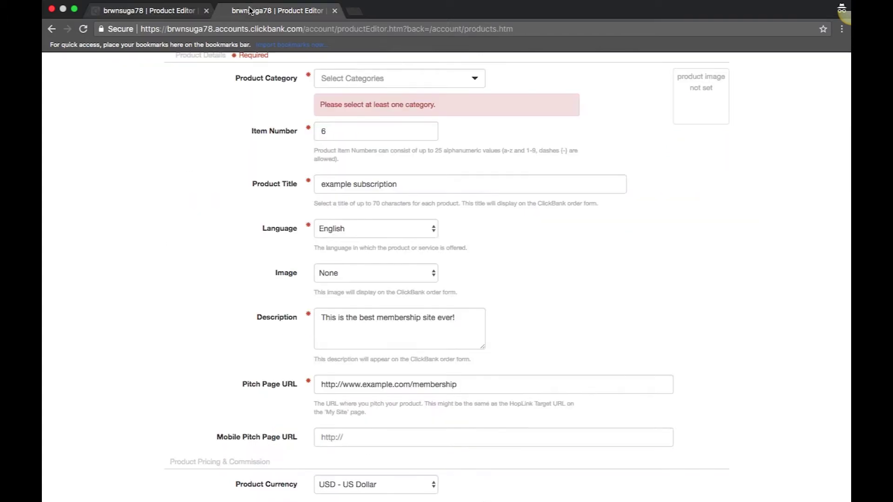
scroll(398, 114, up, 5)
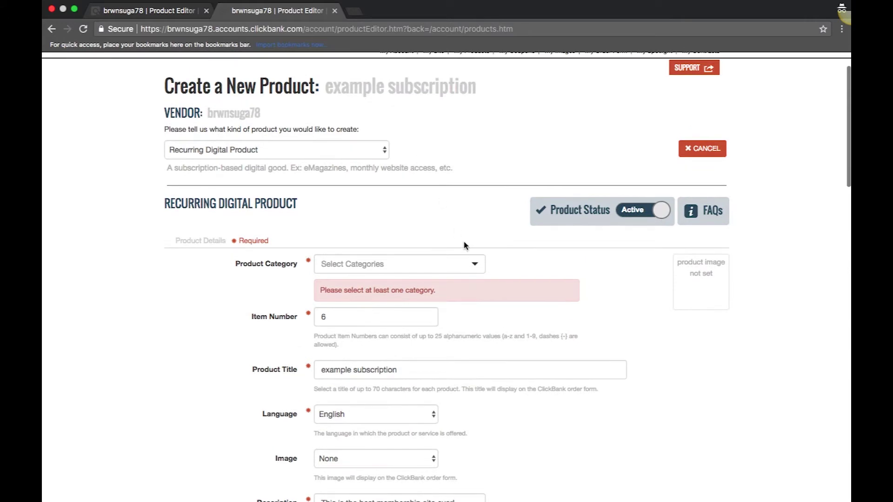
click(477, 263)
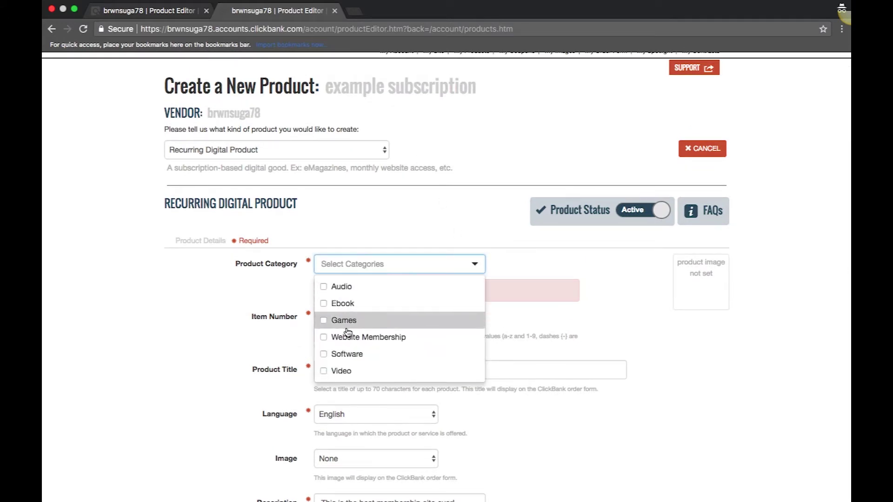
click(325, 338)
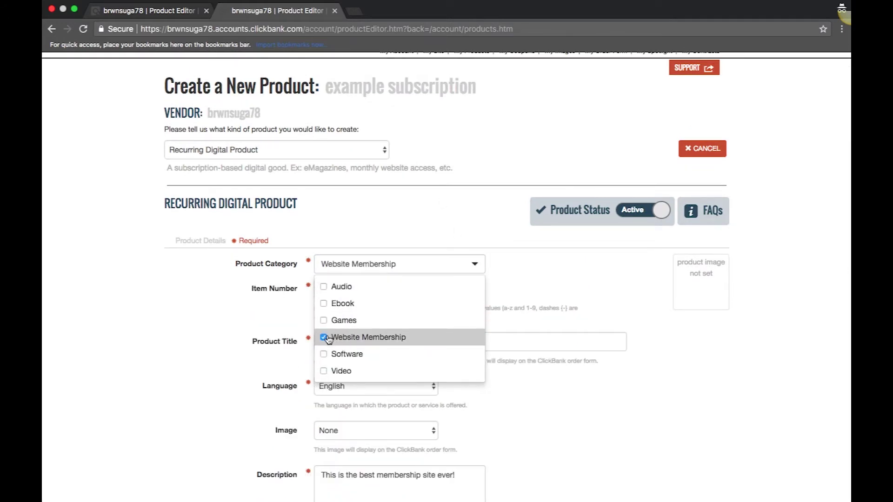
click(510, 275)
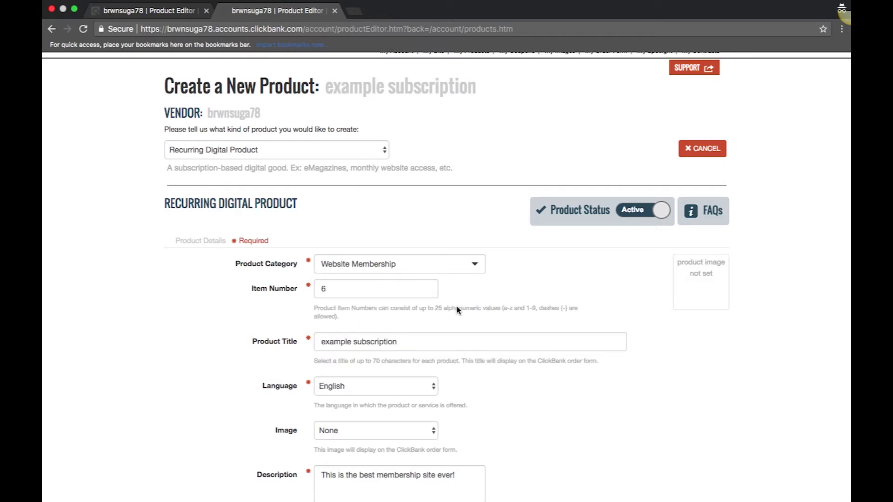
click(348, 291)
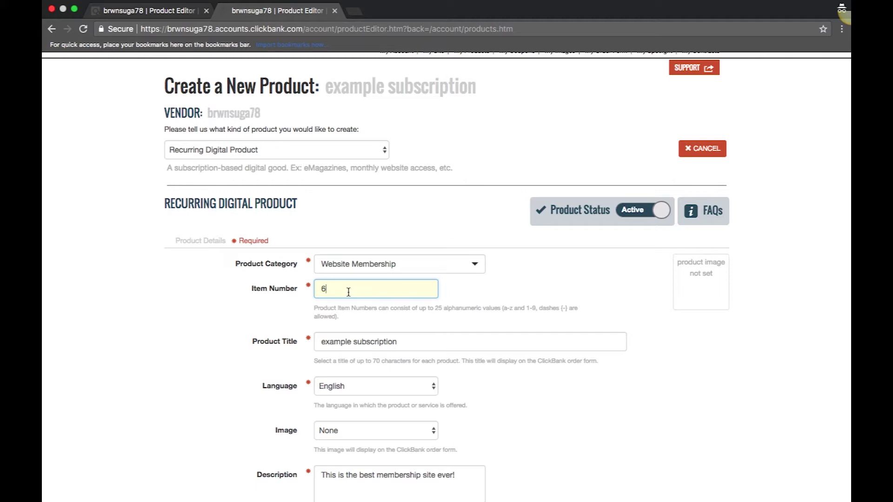
Replace item number 6 with mem-12 and scroll down to the pricing section
key(BackSpace)
text(mem-12)
scroll(435, 337, down, 1)
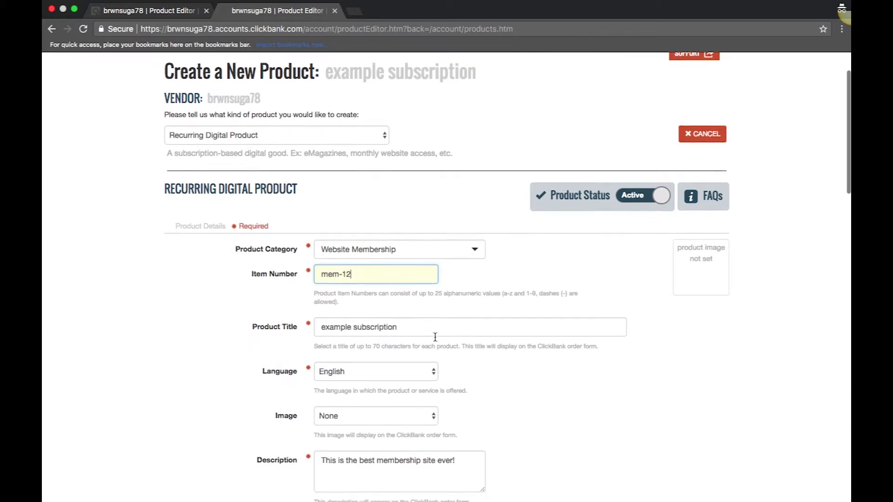
scroll(435, 336, down, 5)
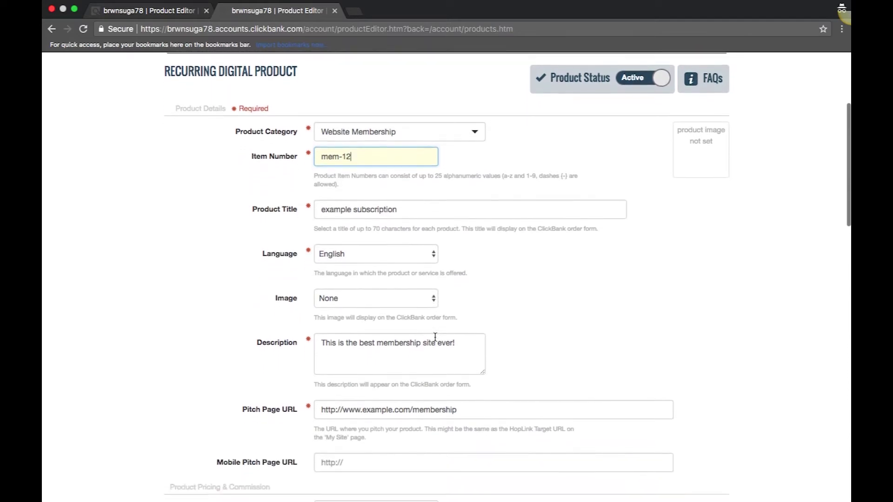
scroll(434, 337, down, 2)
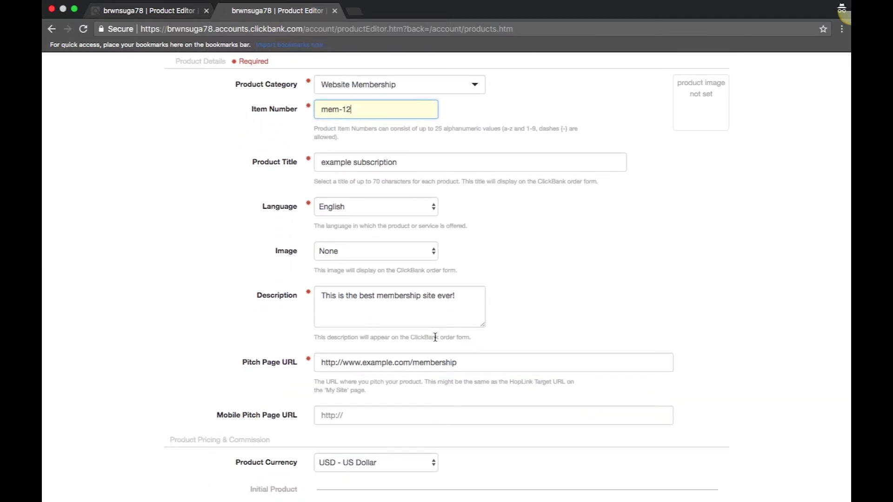
scroll(434, 336, down, 1)
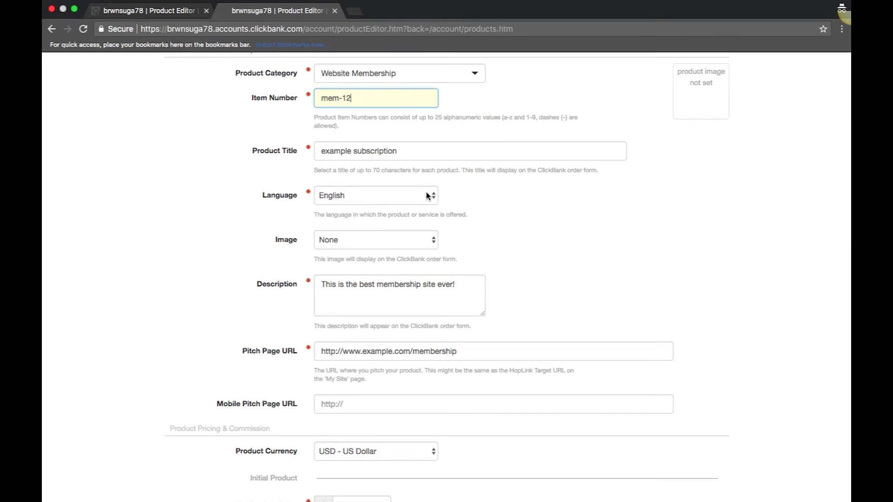
scroll(428, 195, down, 6)
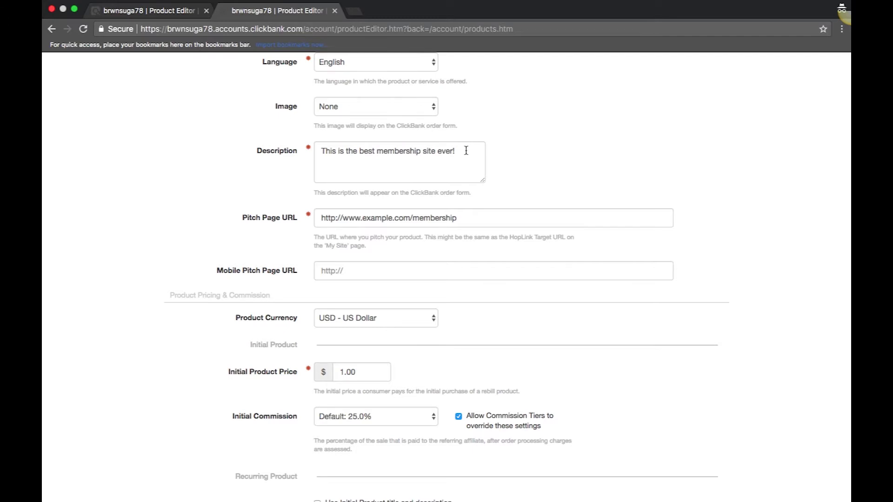
scroll(466, 150, down, 3)
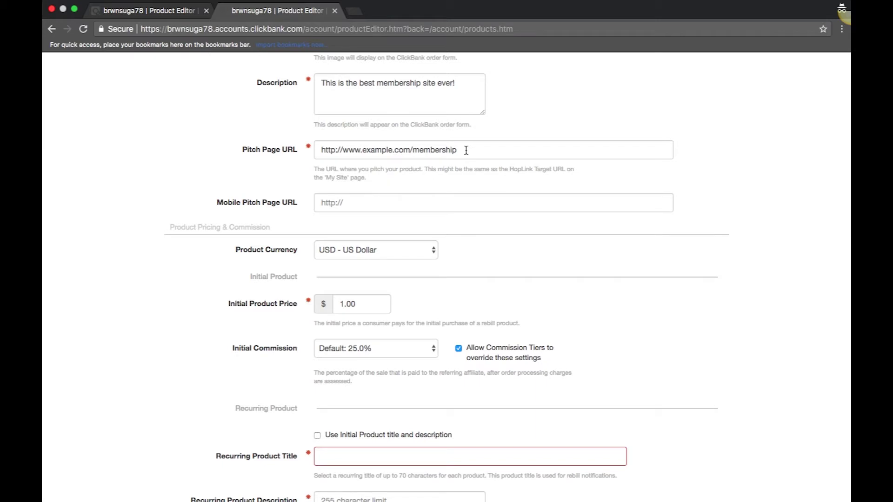
scroll(496, 285, down, 5)
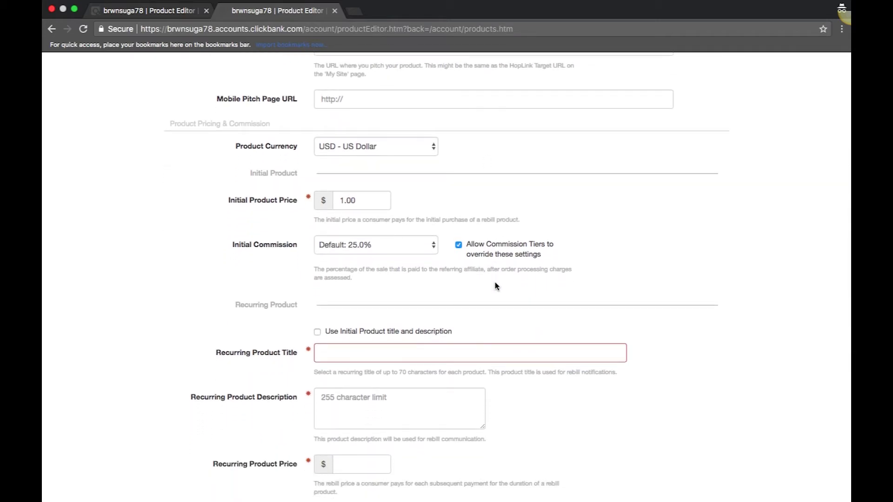
click(384, 148)
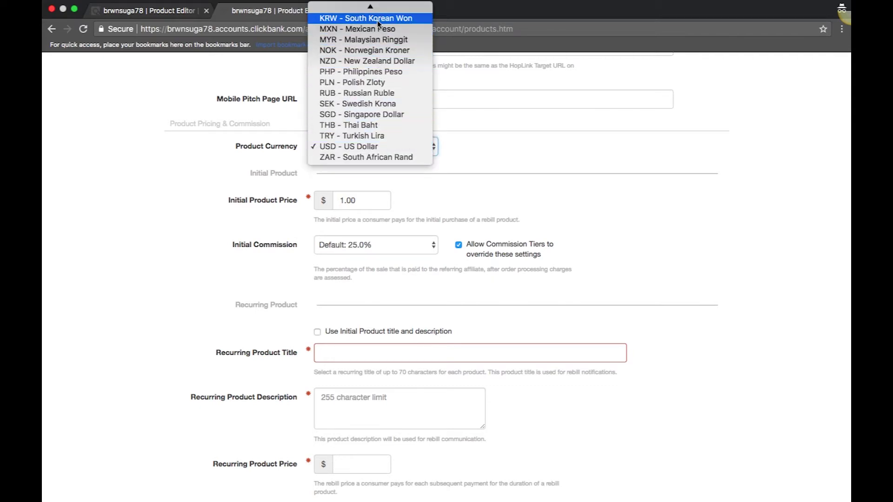
click(411, 147)
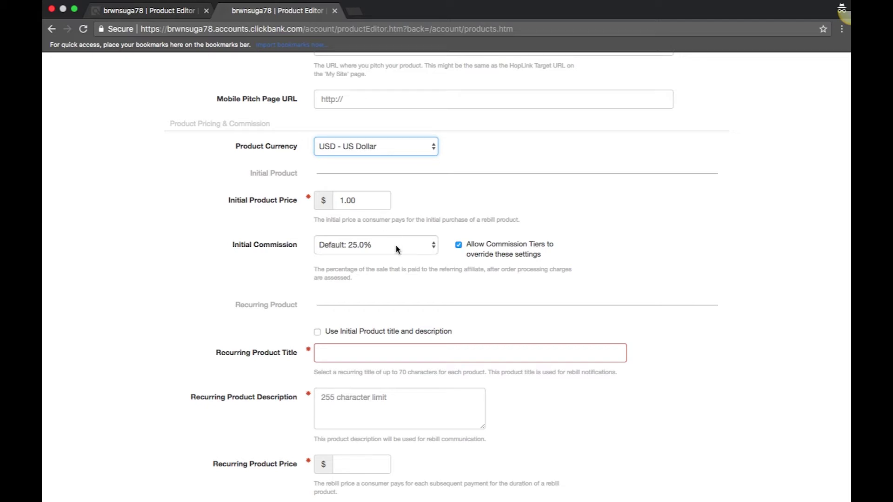
right_click(434, 245)
click(435, 245)
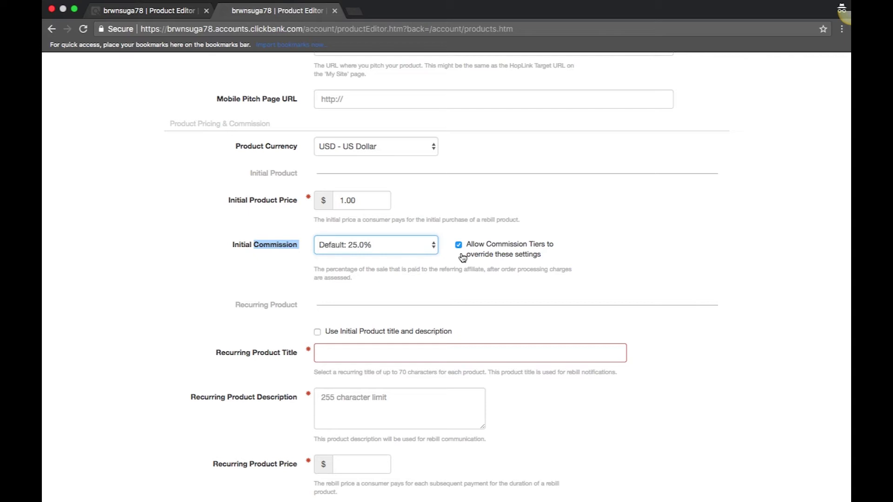
scroll(463, 258, down, 2)
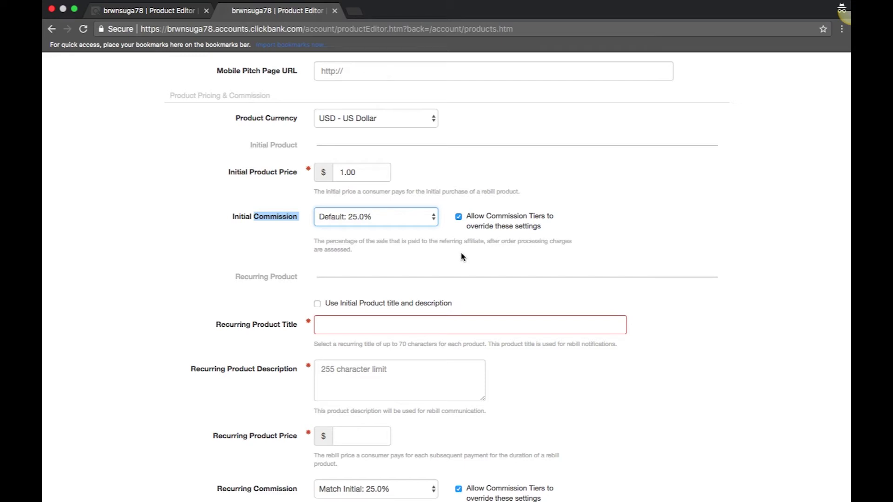
Keep commission tier override on and 'Use Initial Product title and description' unchecked
click(459, 221)
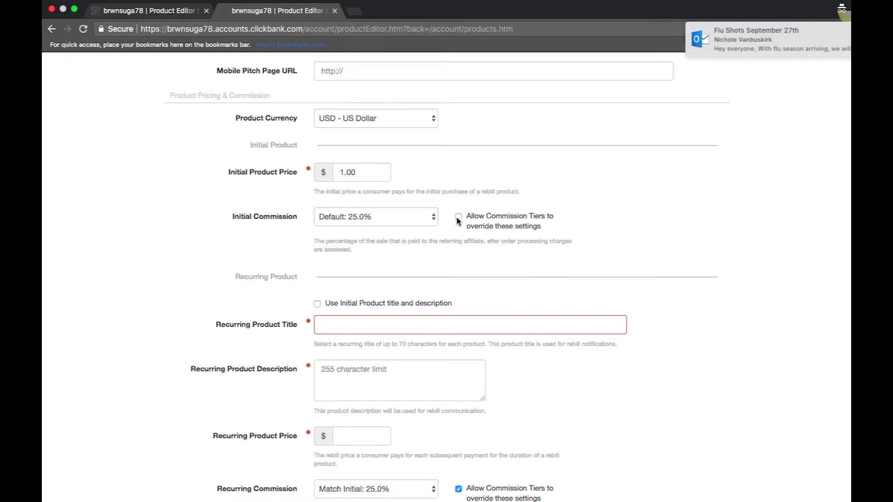
click(458, 219)
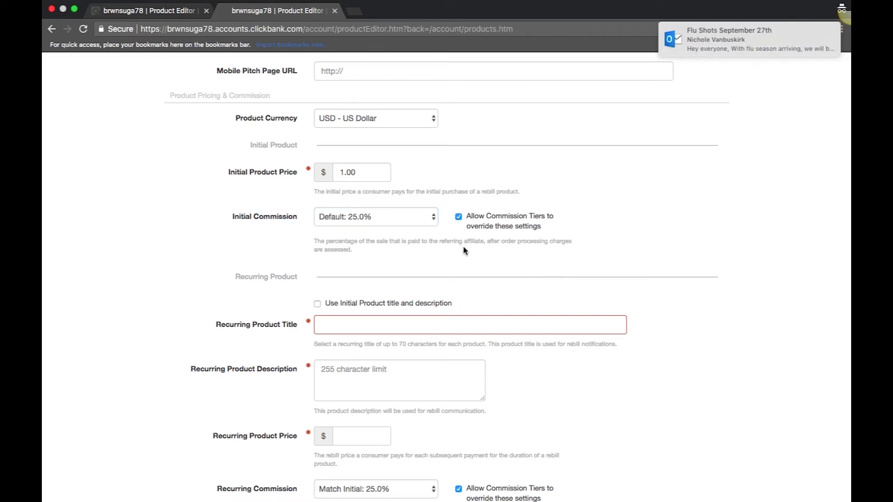
scroll(465, 251, down, 2)
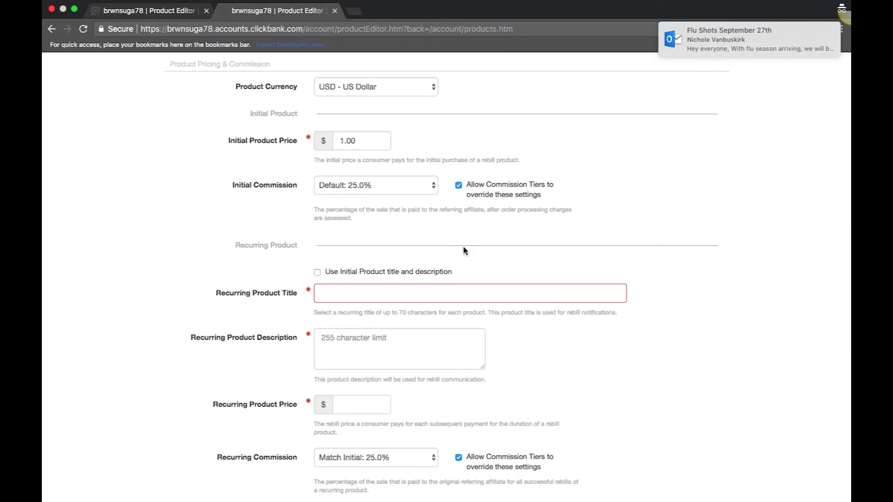
click(317, 273)
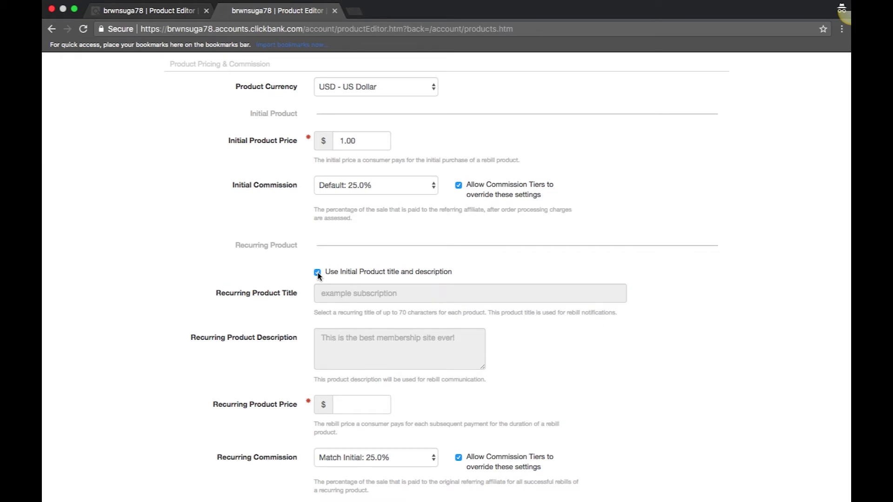
click(318, 273)
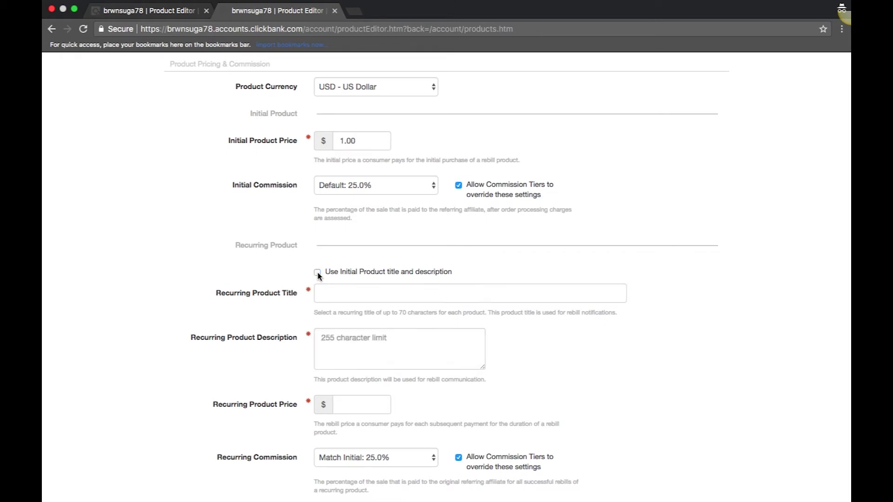
Title the recurring product 'additional offer' with description 'This is another piece of the pie'
click(331, 291)
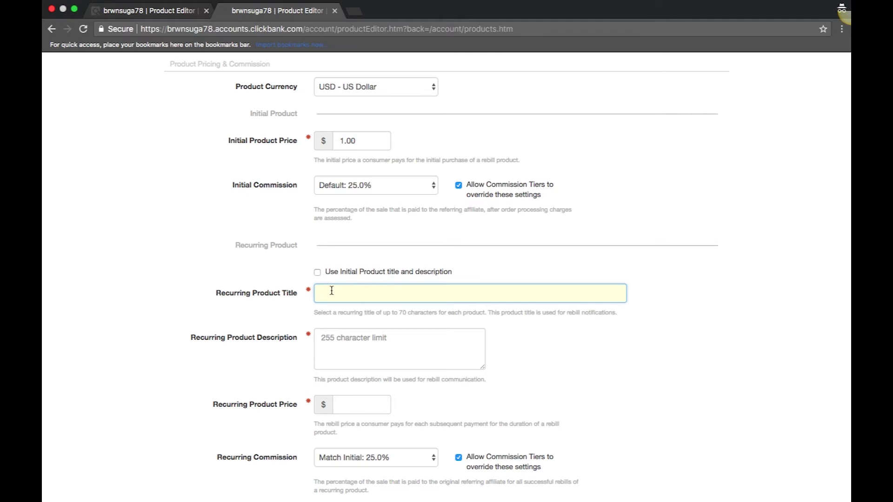
text(additional offer)
key(Tab)
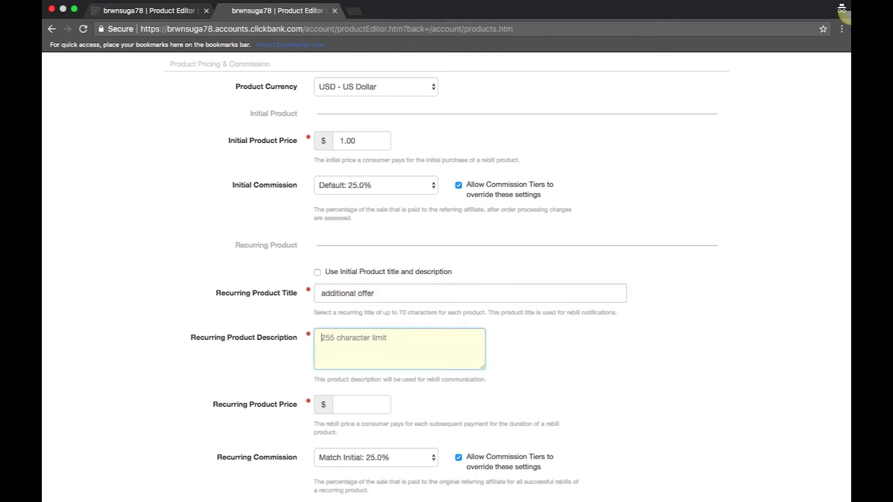
text(This is another piece of the)
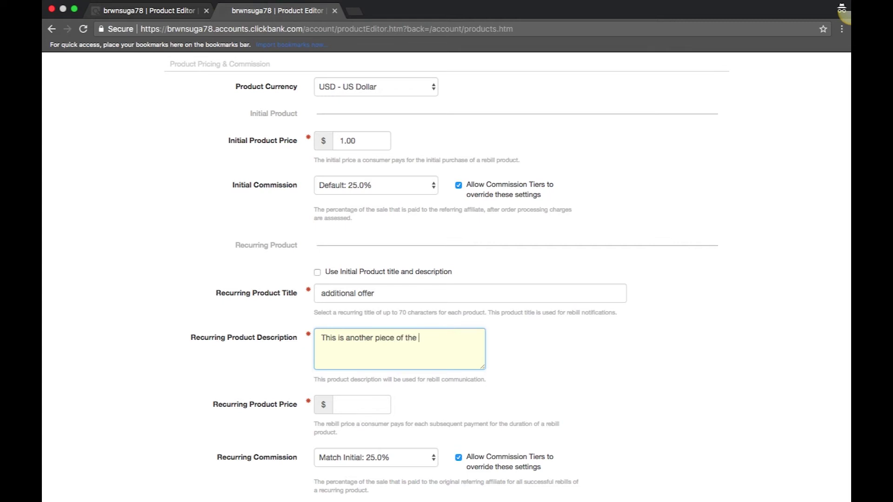
text(pie!)
scroll(458, 335, down, 4)
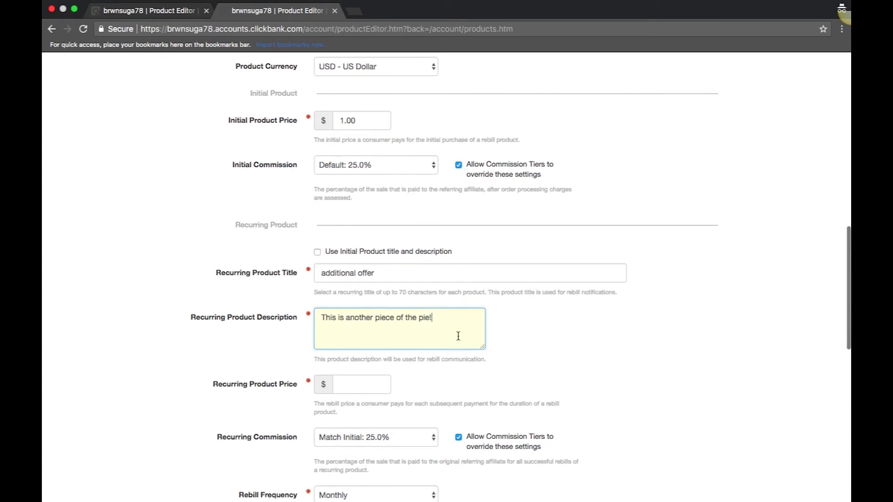
Set the recurring product price to $25.00
scroll(458, 336, down, 1)
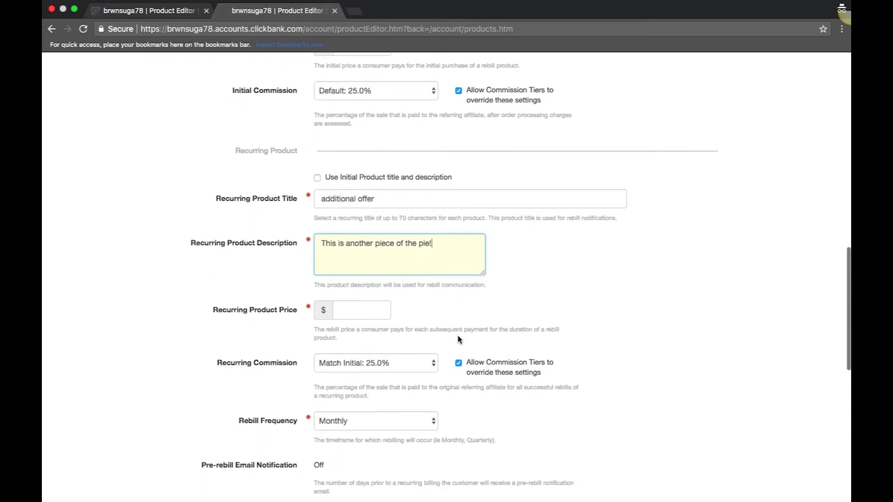
click(372, 310)
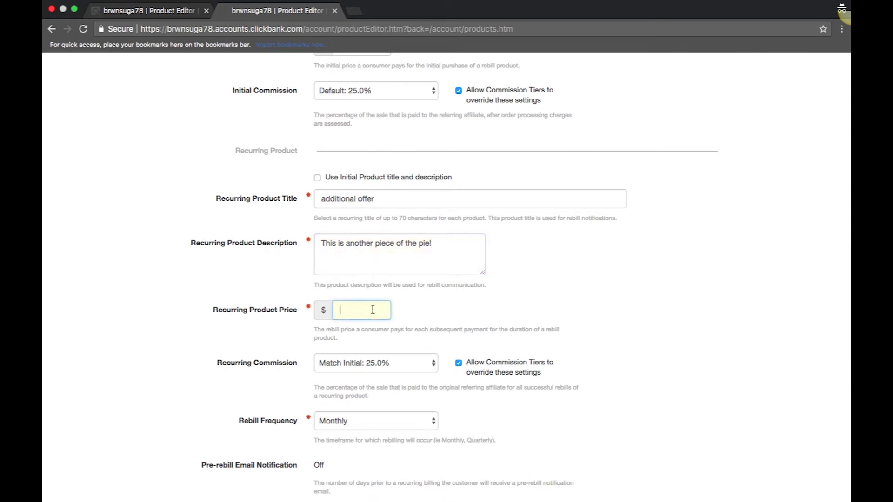
text(25)
Give the recurring product a Custom recurring commission of 60%
click(434, 363)
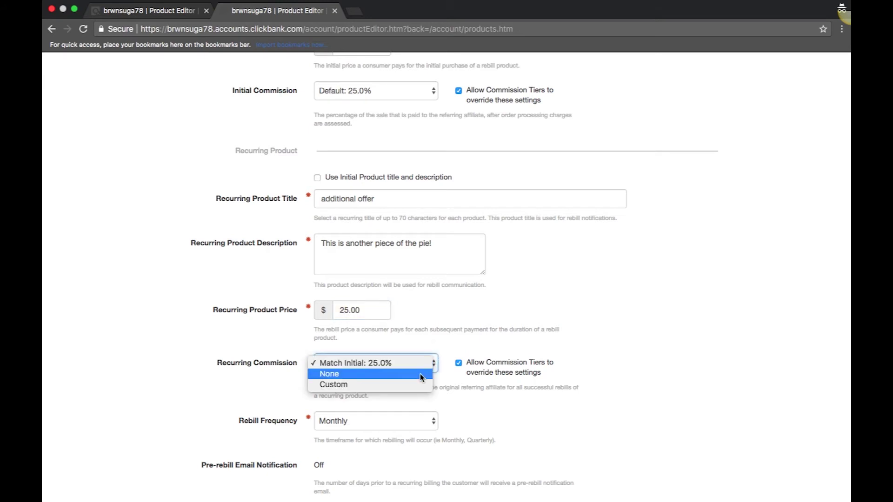
click(421, 385)
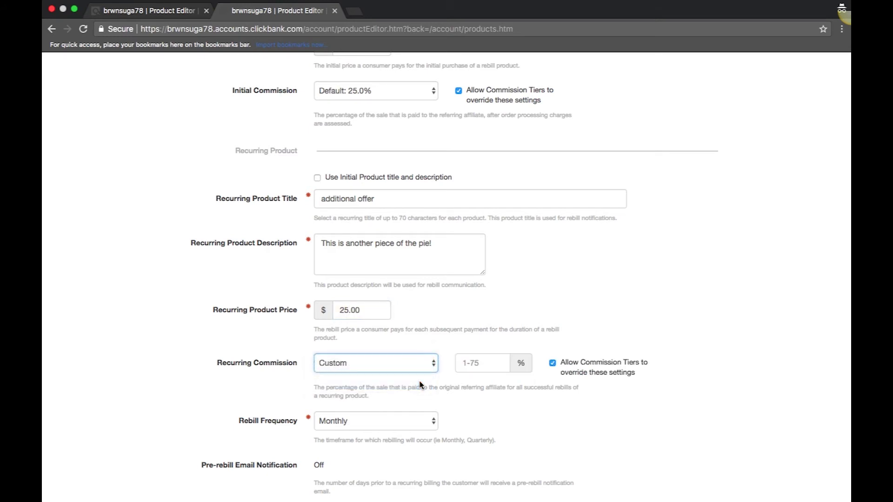
click(403, 369)
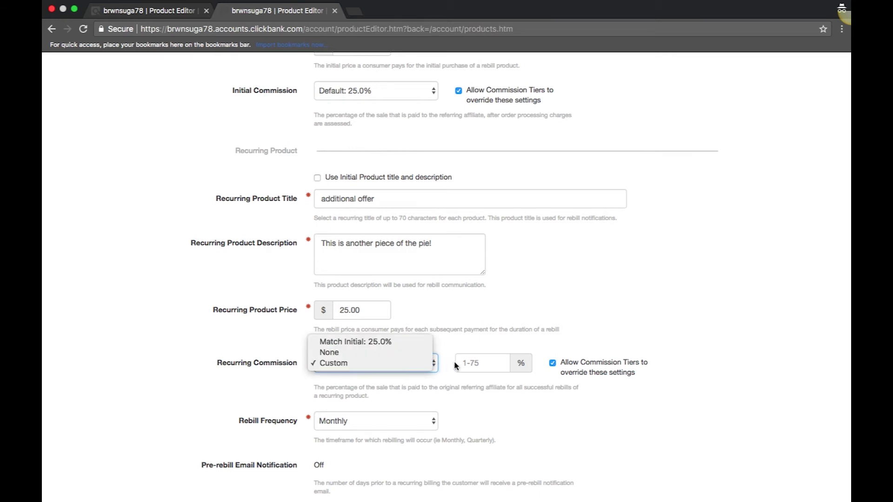
click(466, 362)
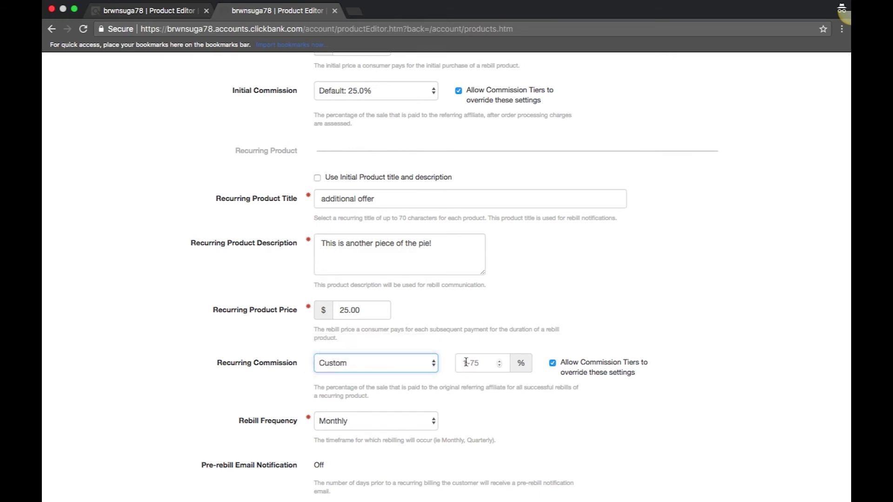
click(499, 365)
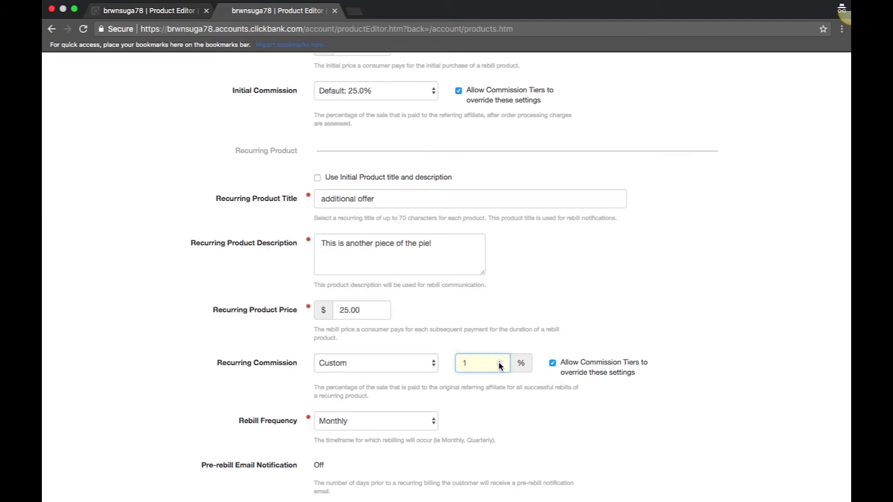
key(BackSpace)
text(60)
click(558, 407)
scroll(558, 407, down, 2)
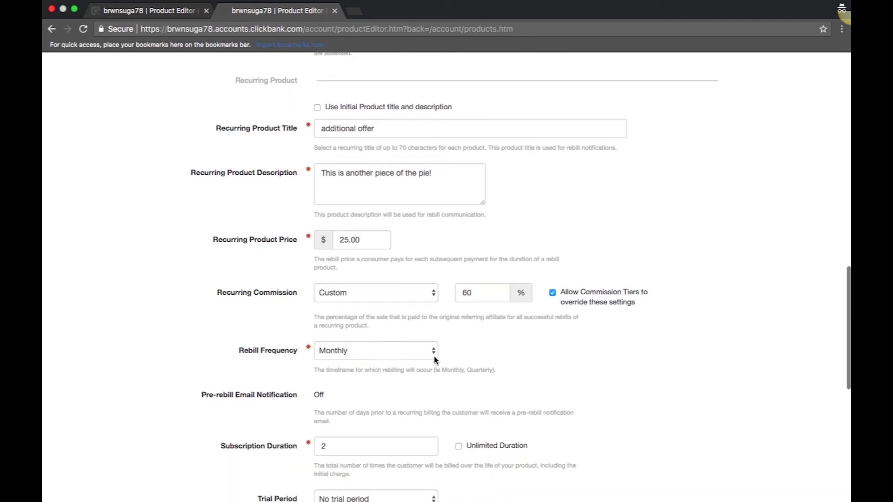
click(435, 356)
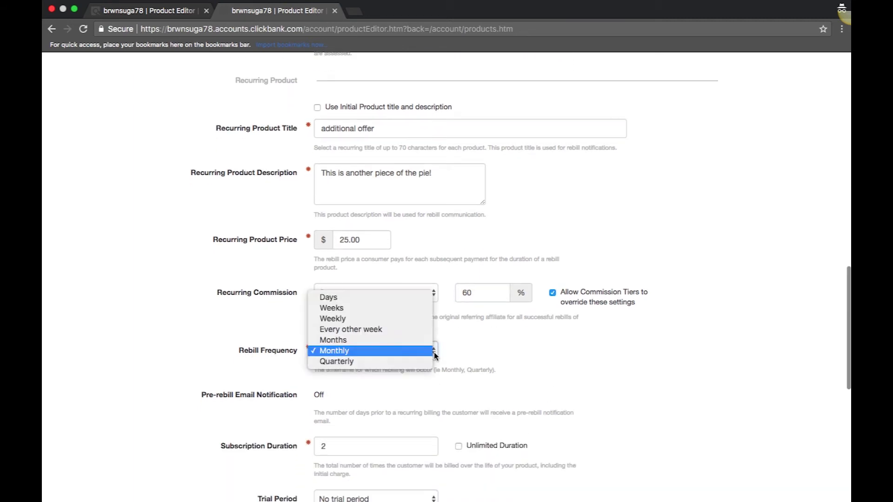
click(412, 298)
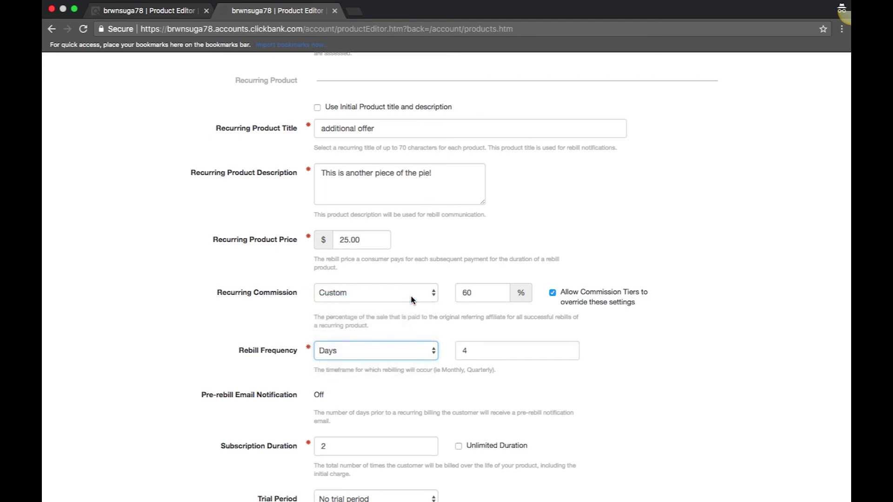
click(435, 354)
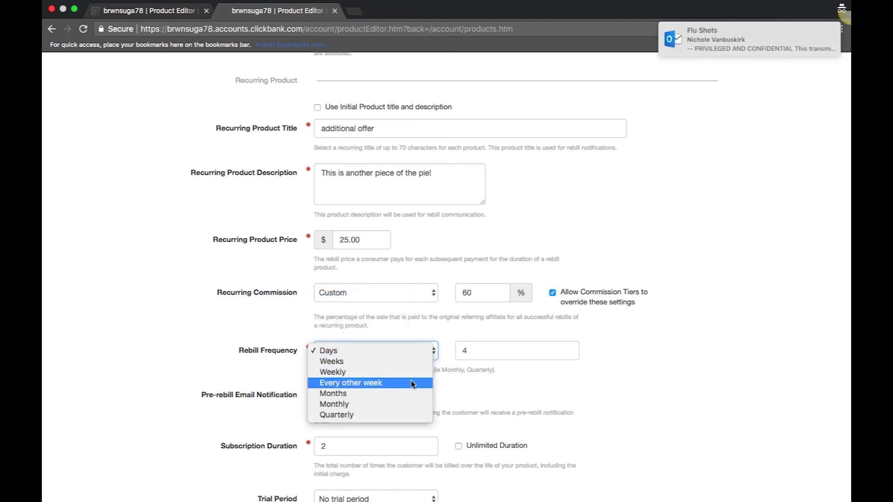
click(408, 403)
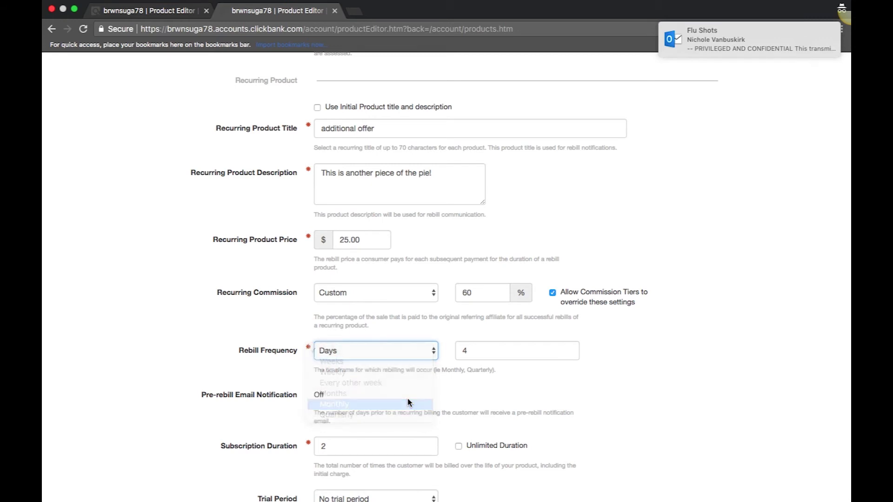
scroll(395, 402, down, 3)
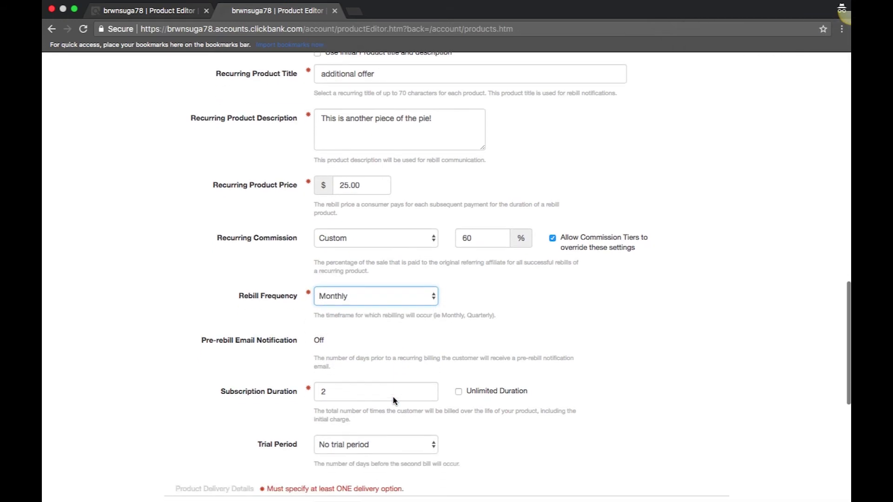
scroll(393, 401, down, 1)
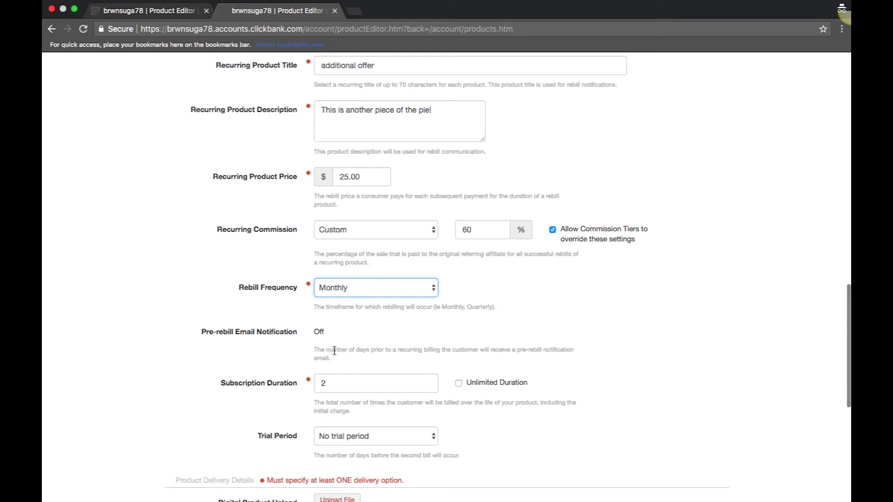
scroll(334, 353, down, 1)
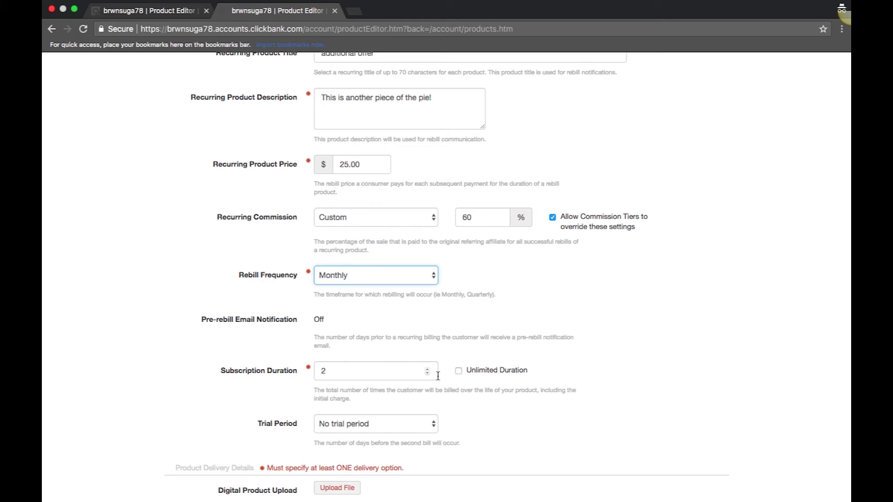
Set the subscription duration to Unlimited
key(Tab)
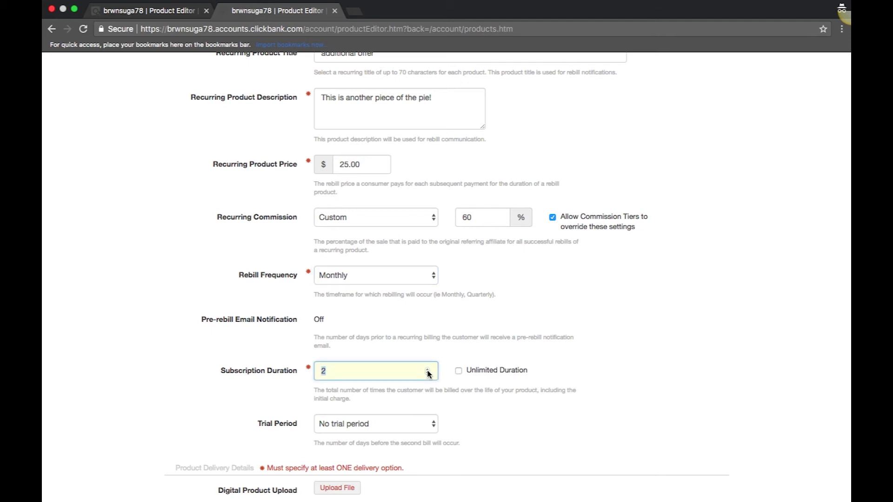
text(8)
key(BackSpace)
click(459, 371)
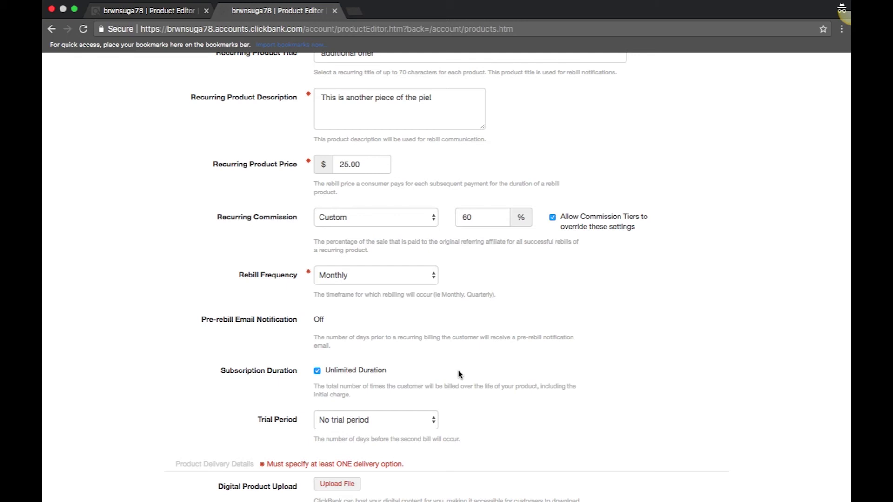
Choose a 14 Days trial period before the second bill
scroll(458, 374, down, 3)
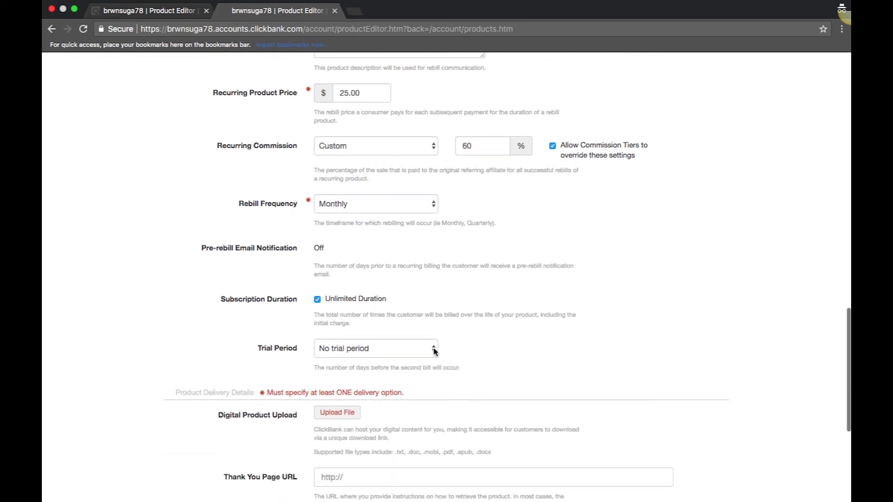
click(436, 352)
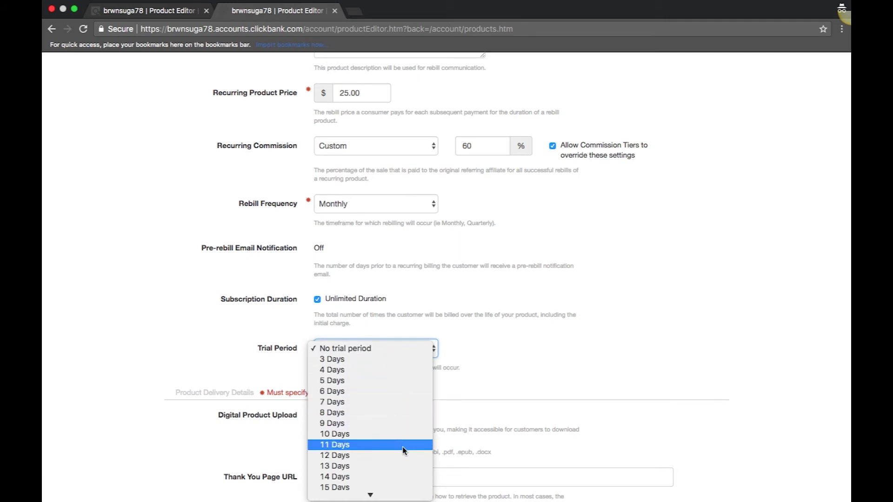
click(403, 474)
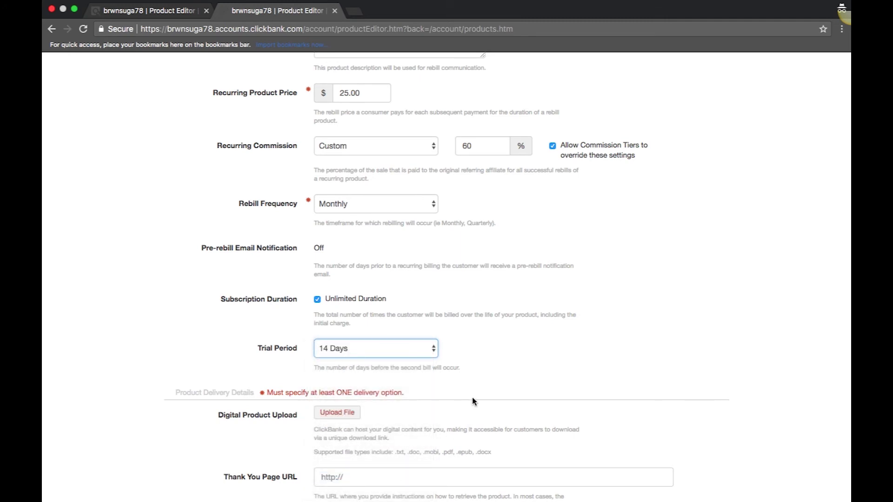
scroll(474, 400, down, 1)
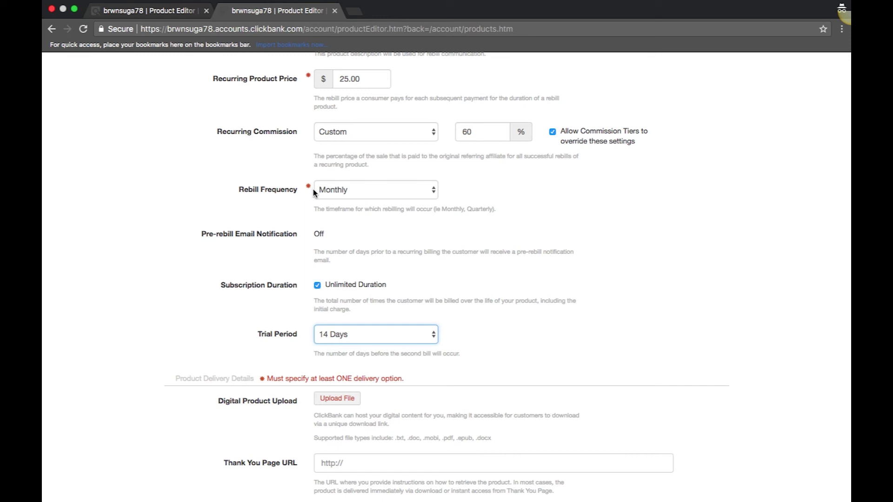
scroll(472, 269, down, 1)
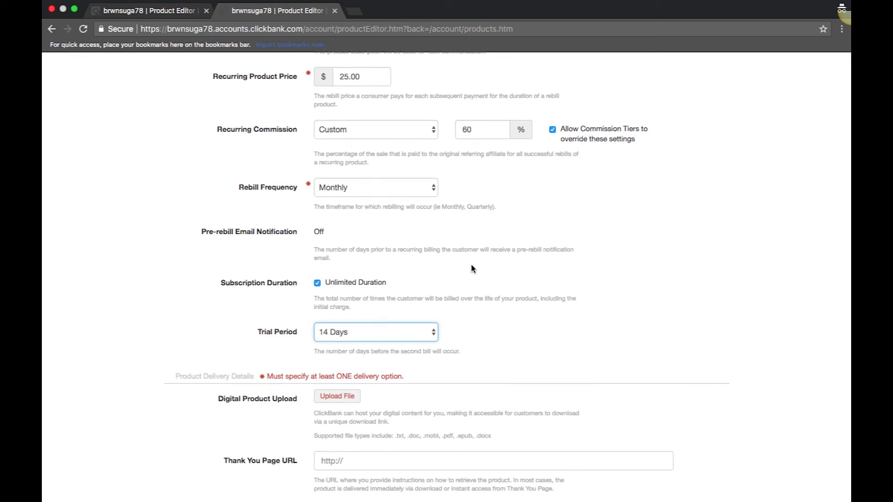
scroll(473, 268, down, 5)
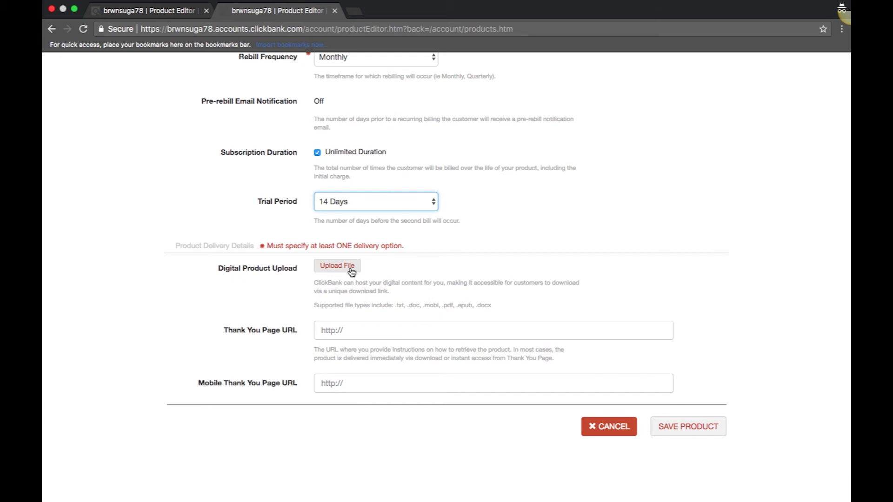
click(367, 327)
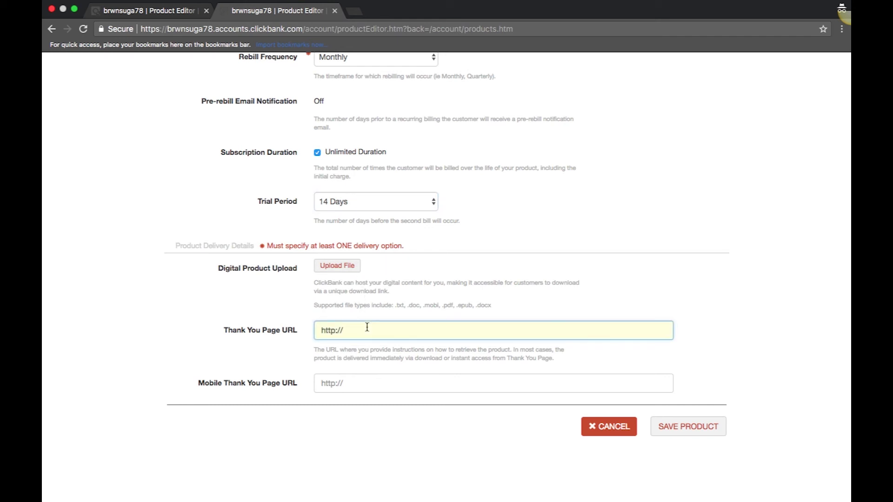
text(example.com/thankyou/membership)
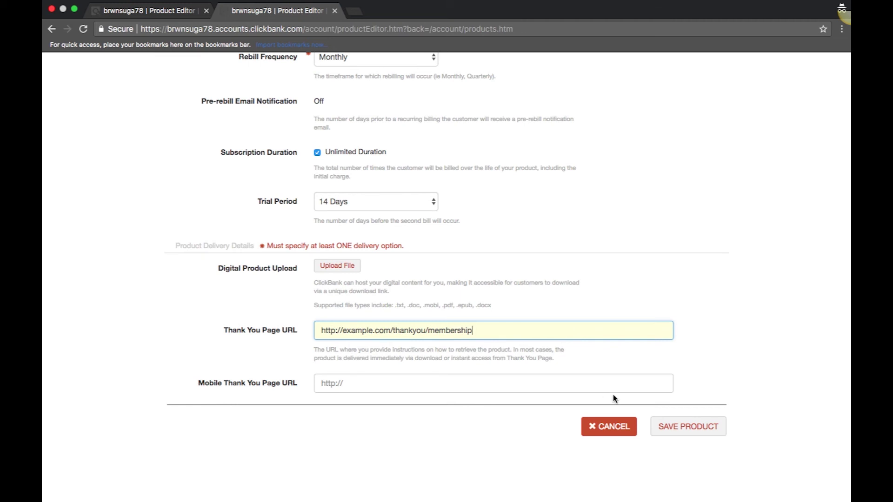
click(664, 426)
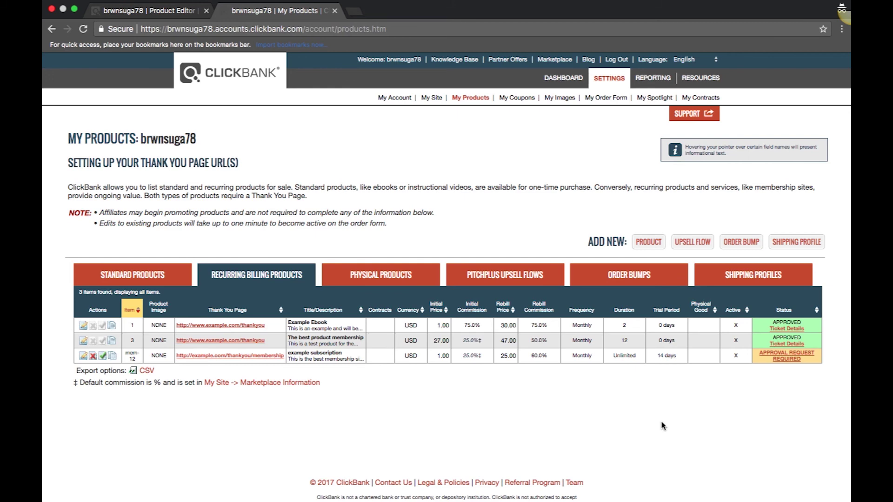
Open the Request Product Approval form for mem-12 via its APPROVAL REQUEST REQUIRED link
click(784, 361)
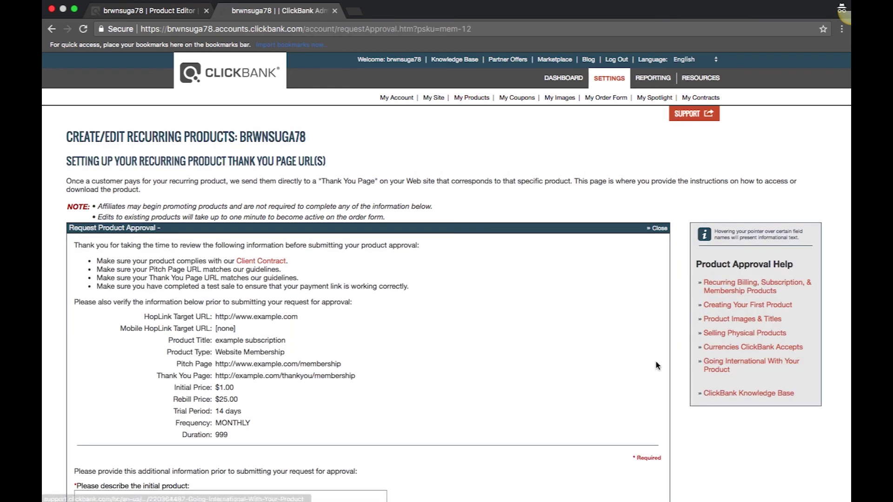
scroll(571, 372, down, 5)
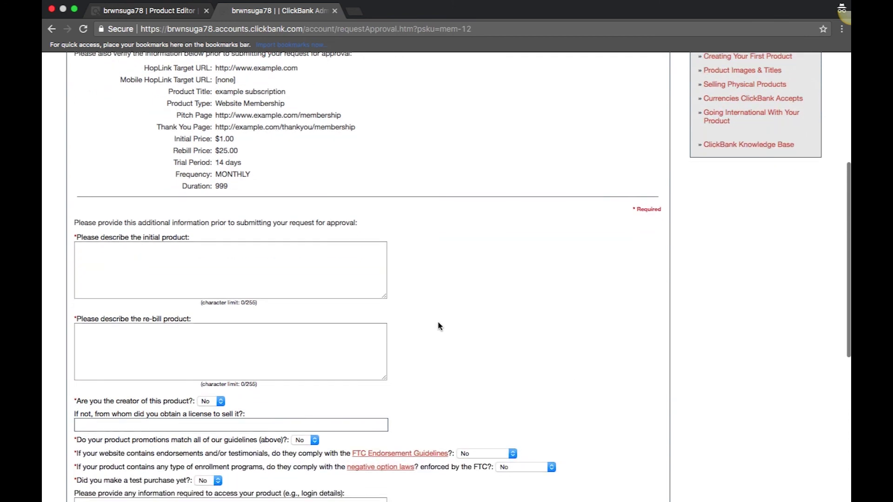
Describe the initial product as 'testing' and move to the re-bill product description
click(346, 274)
text(t)
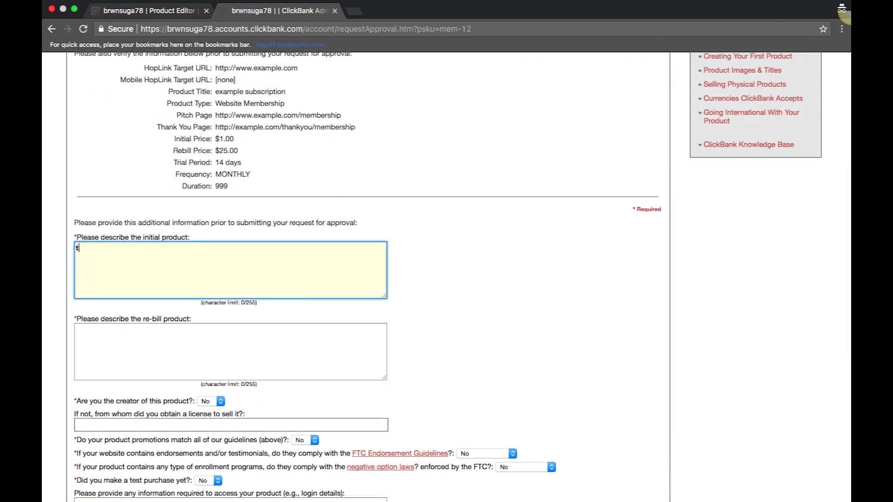
text(esting!)
click(331, 343)
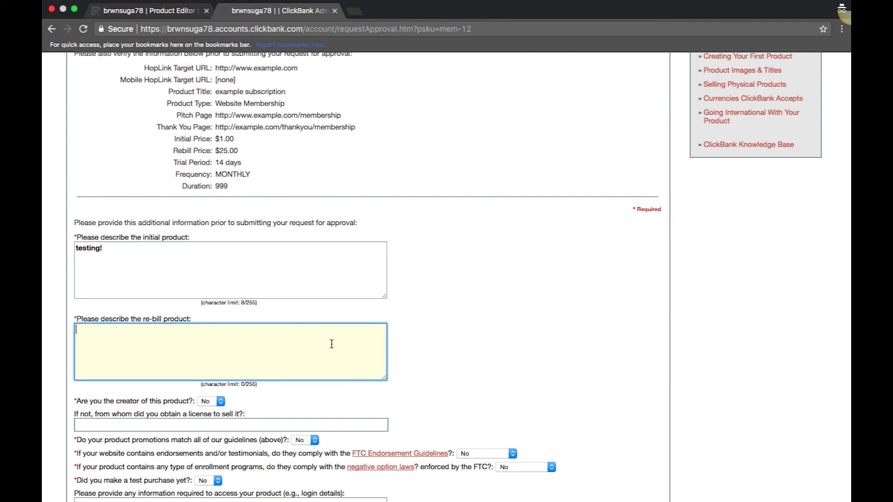
text(testing)
Answer Yes to product creator, FTC endorsement and negative option law compliance
click(221, 401)
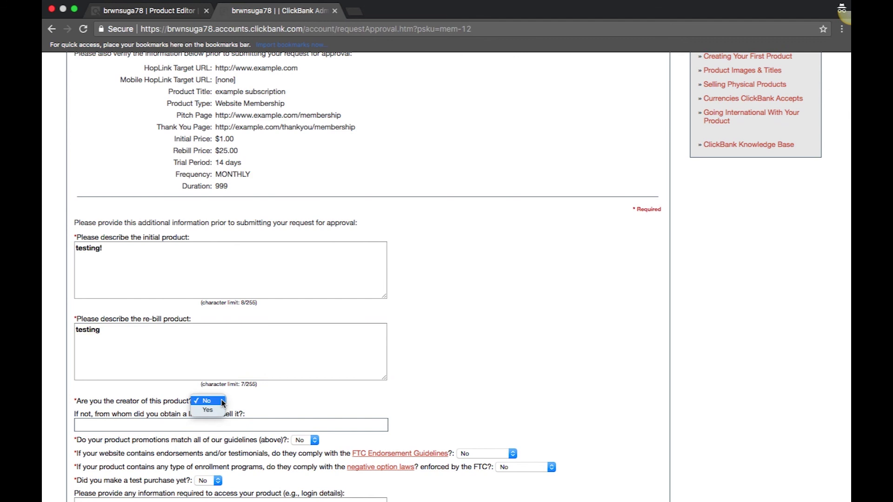
click(220, 410)
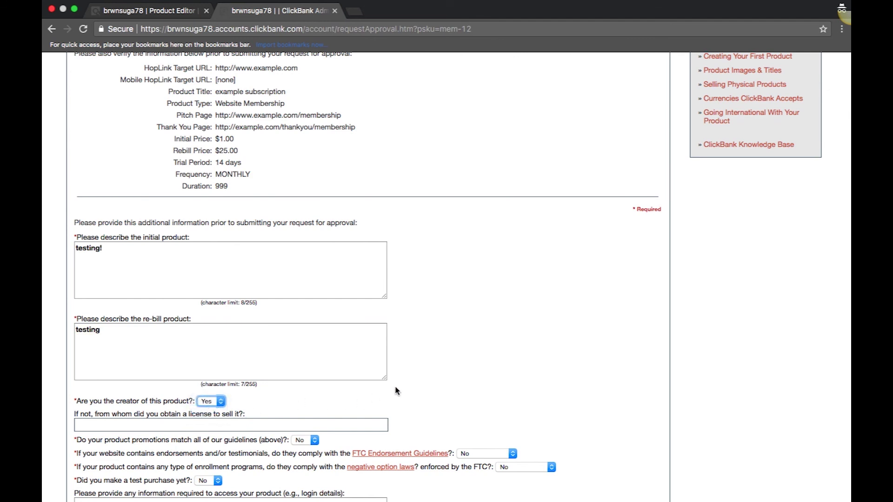
scroll(396, 390, down, 5)
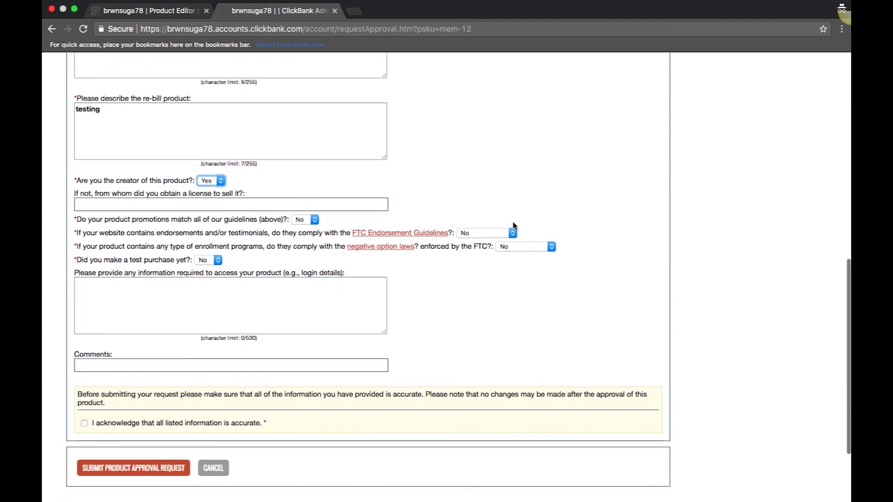
click(513, 233)
click(505, 241)
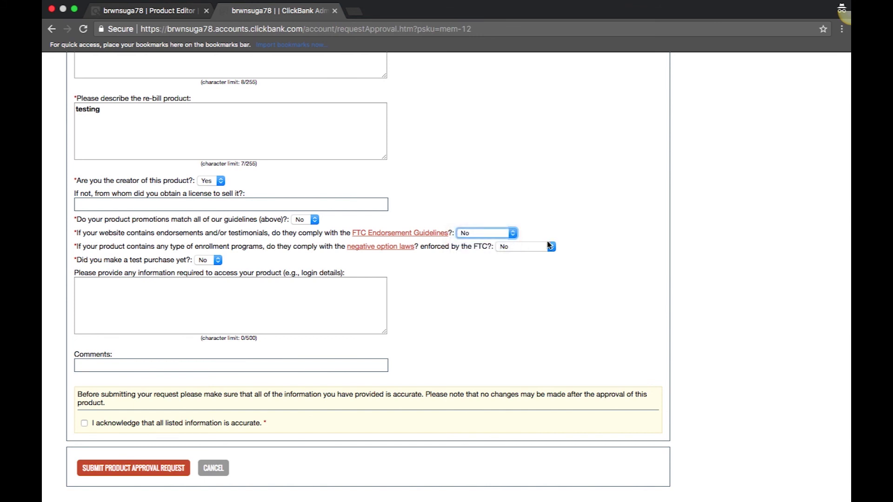
click(552, 246)
click(544, 254)
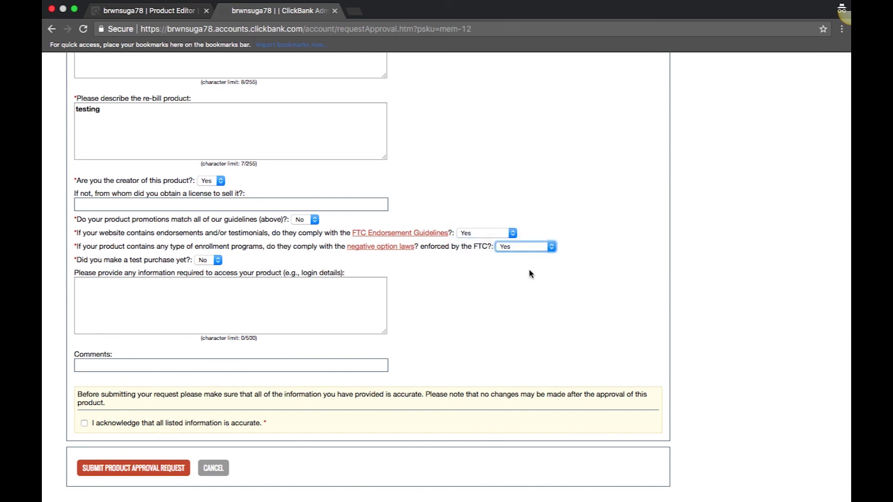
Tick the accuracy acknowledgement and submit the product approval request
scroll(514, 309, down, 1)
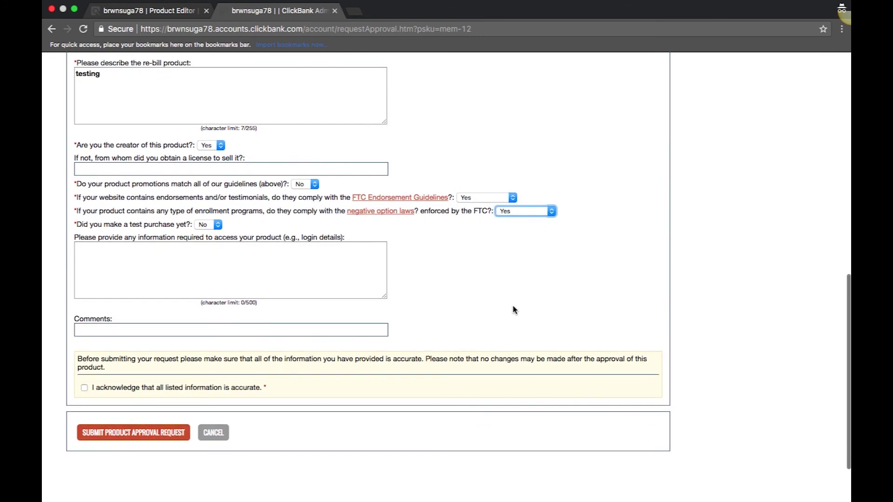
click(85, 389)
click(123, 432)
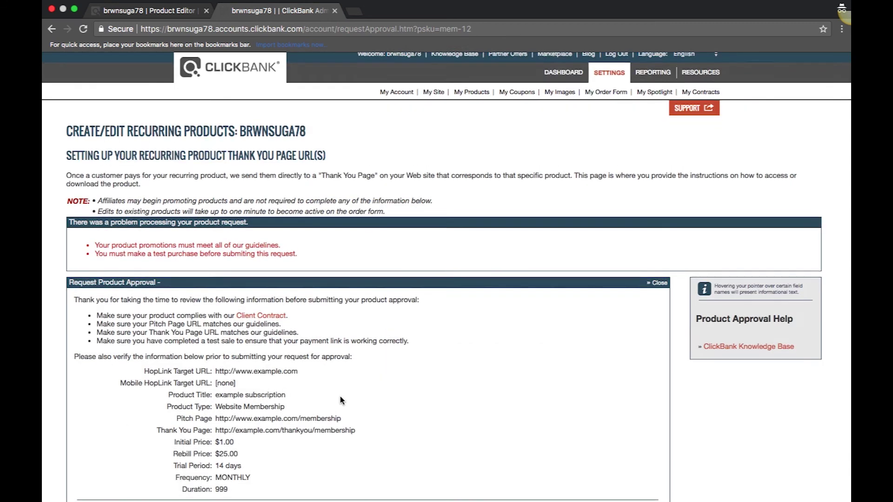
Answer Yes to meeting the promotion guidelines and to having made a test purchase
scroll(341, 400, down, 8)
scroll(341, 400, down, 1)
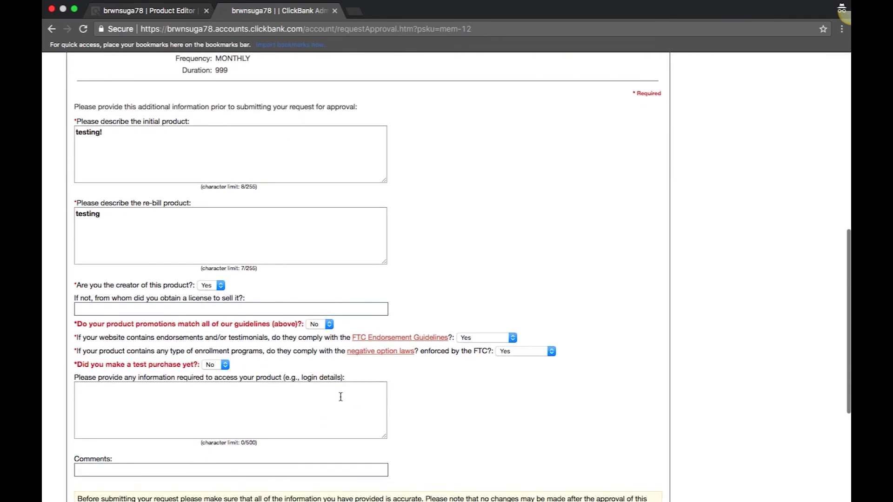
click(328, 325)
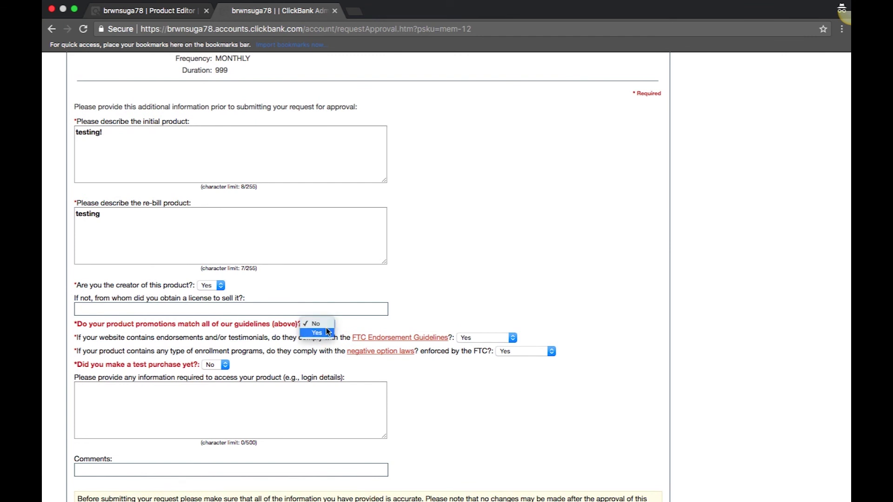
click(318, 333)
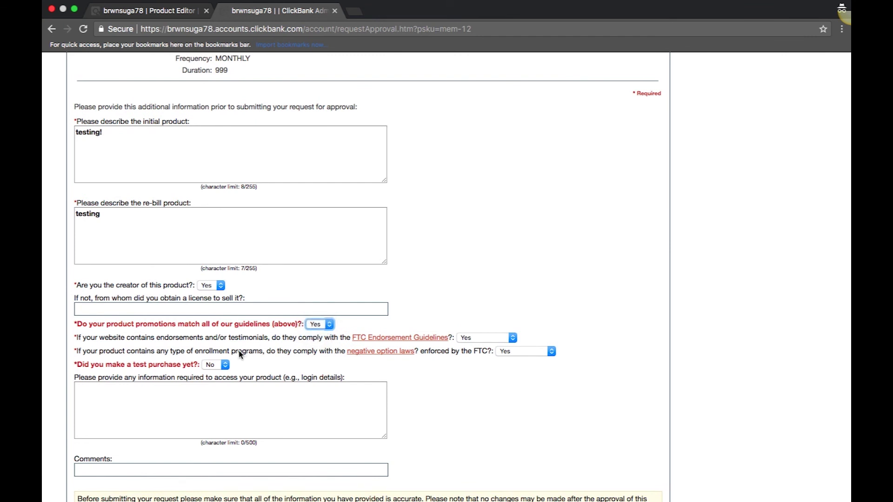
click(225, 365)
click(221, 372)
Tick the accuracy acknowledgement and submit the product approval request for mem-12
scroll(321, 376, down, 5)
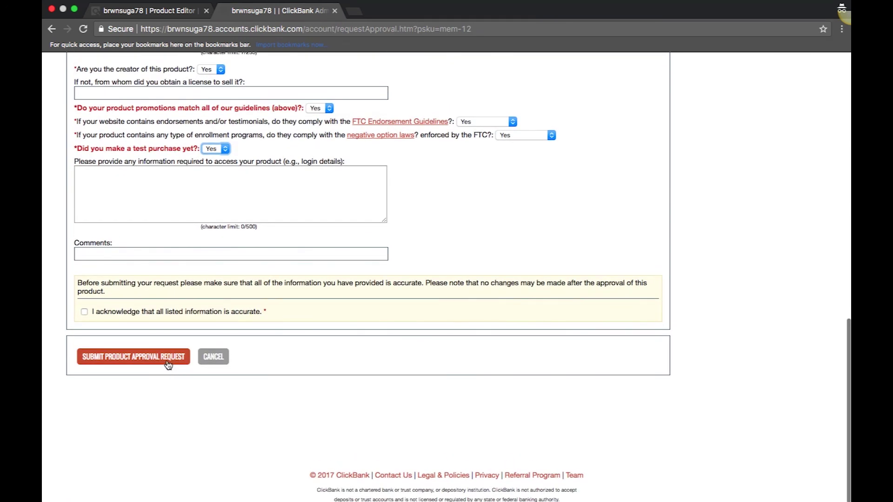
click(83, 312)
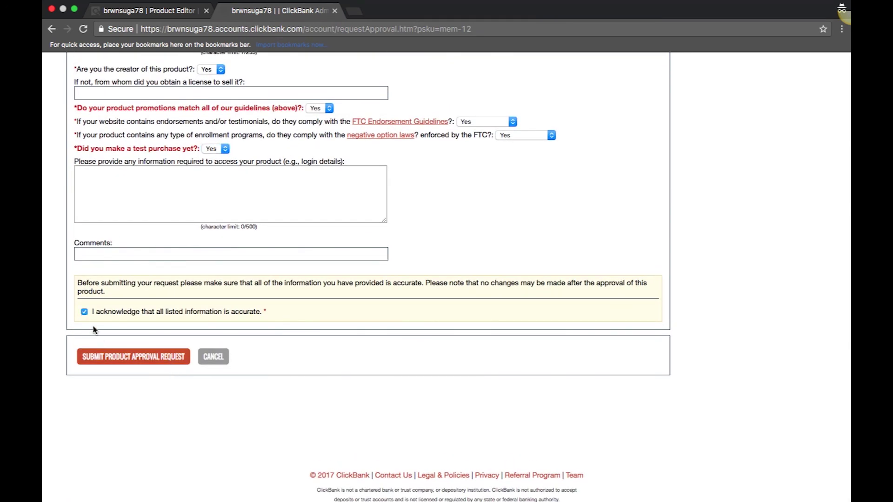
click(110, 356)
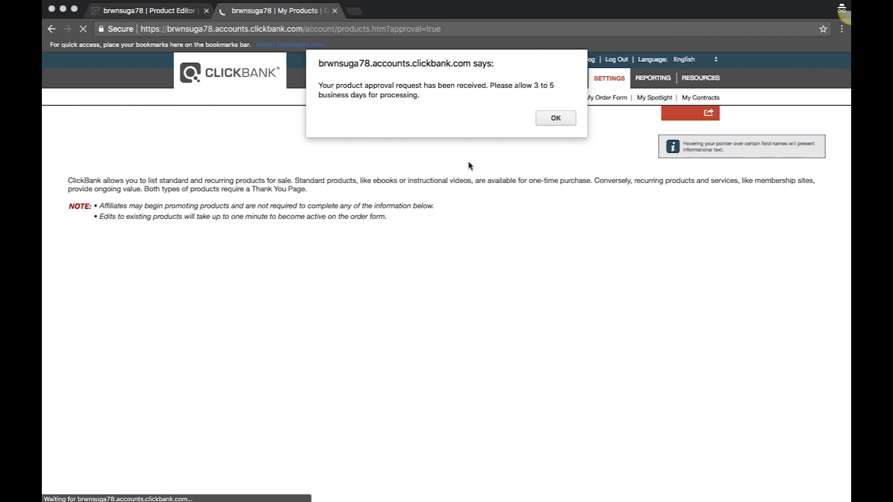
Dismiss the request-received notice to see mem-12 listed as Approval Requested
click(556, 118)
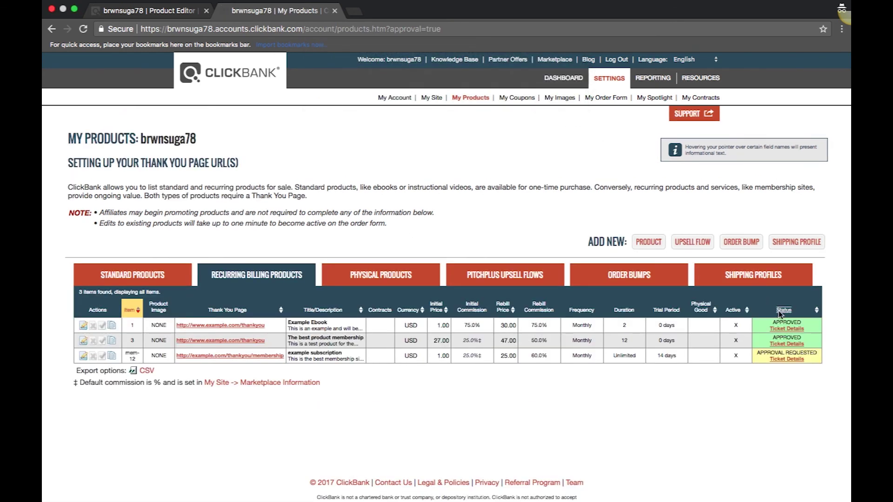